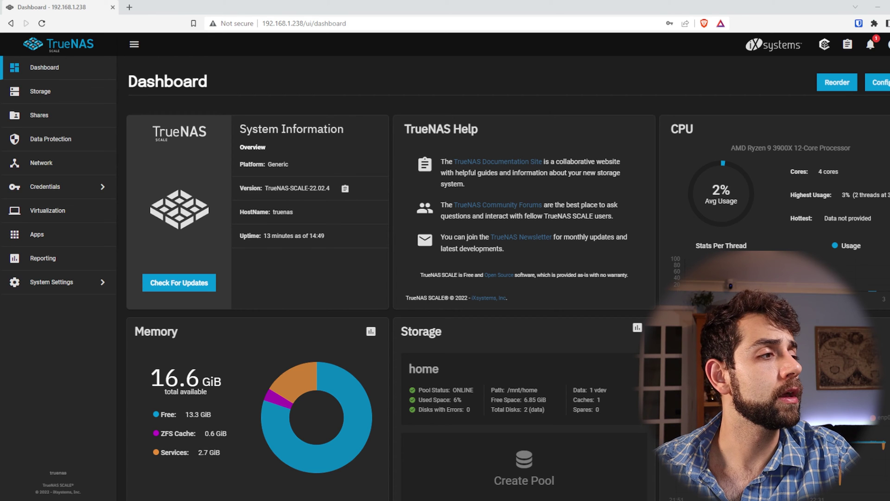
Step: Note the home pool's /mnt/home path on the Dashboard and go to Storage
scroll(540, 461, "down", 1)
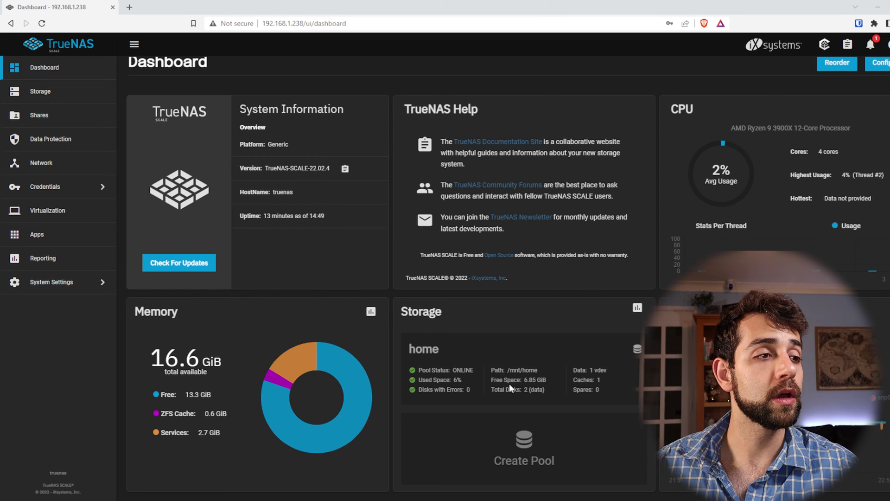
left_click_drag(526, 369, 534, 370)
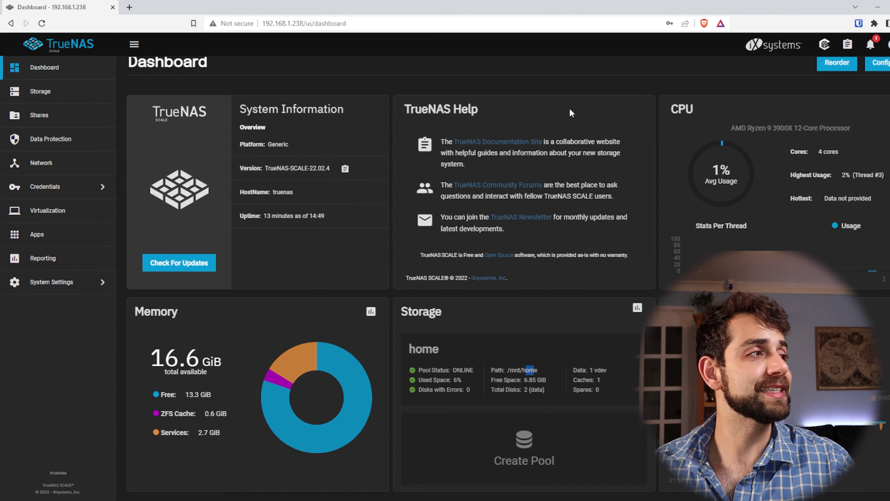
left_click(68, 93)
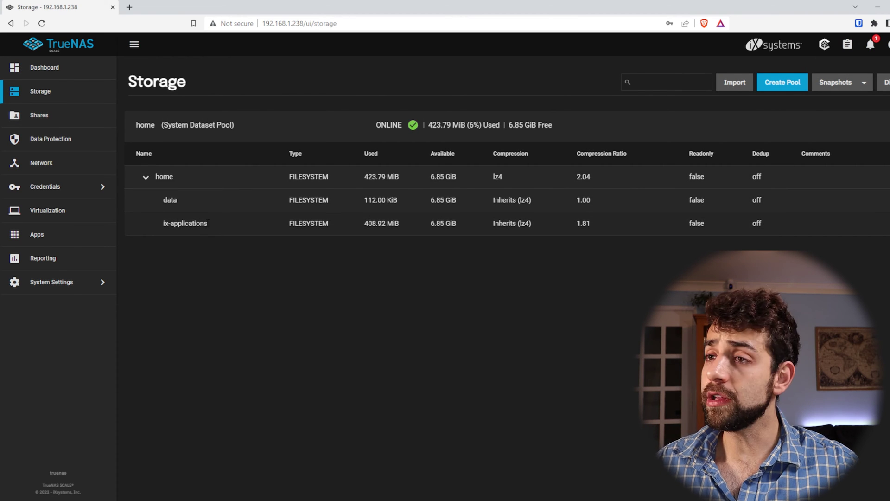
Step: Check Local Users, then move to Local Groups and dismiss the built-in groups note
left_click(72, 186)
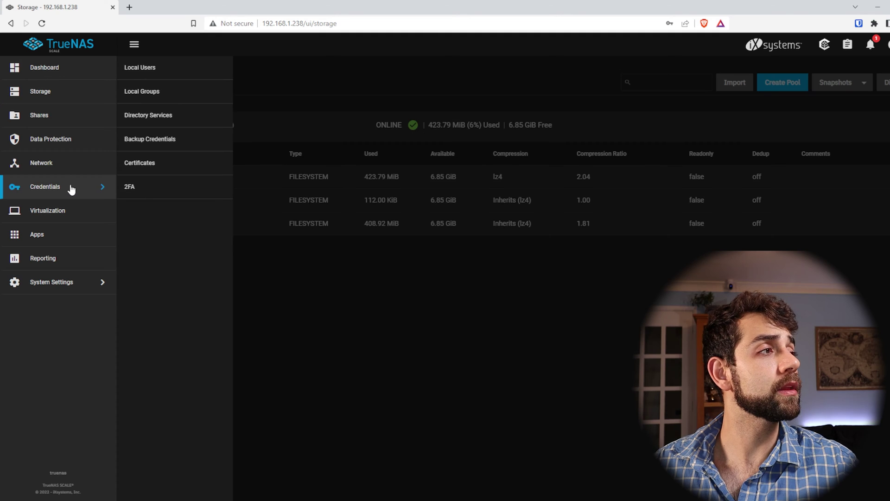
left_click(166, 63)
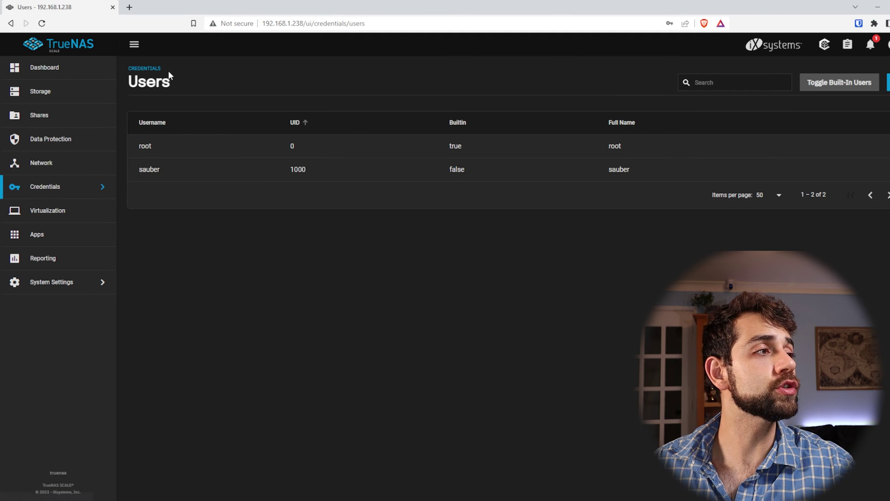
left_click(71, 188)
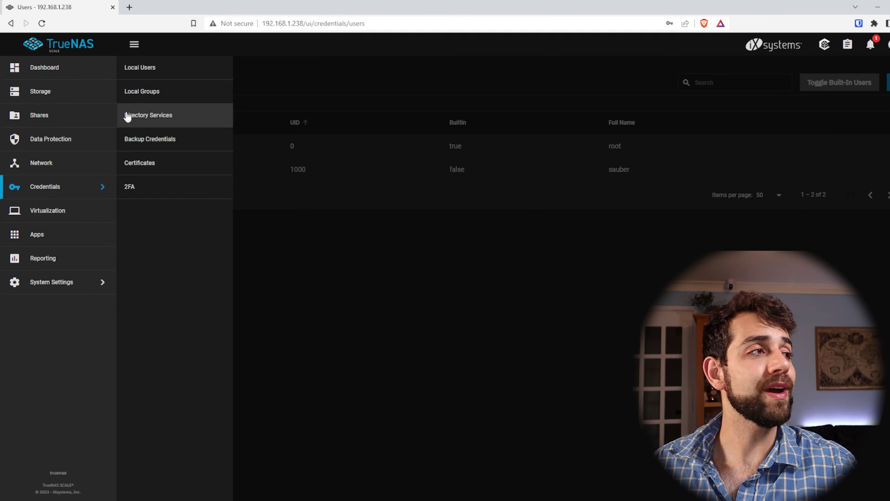
left_click(141, 92)
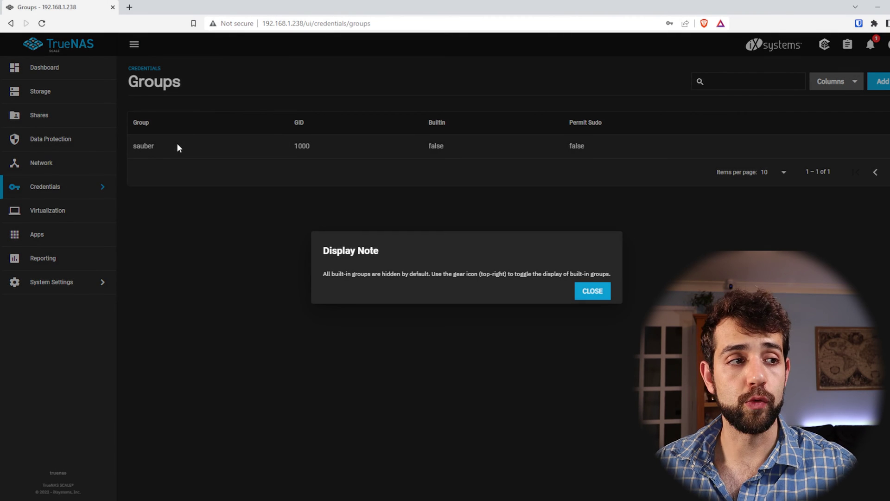
left_click(592, 292)
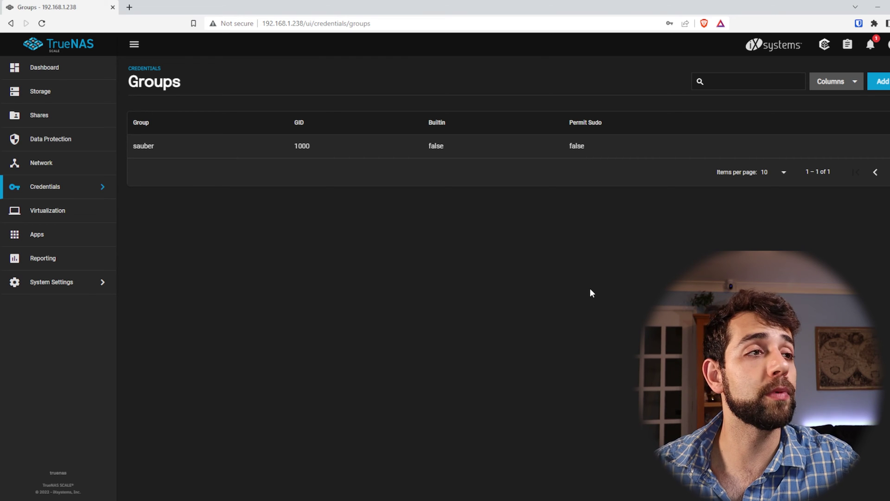
Step: Delete the existing group together with the user whose primary group it is
left_click(842, 156)
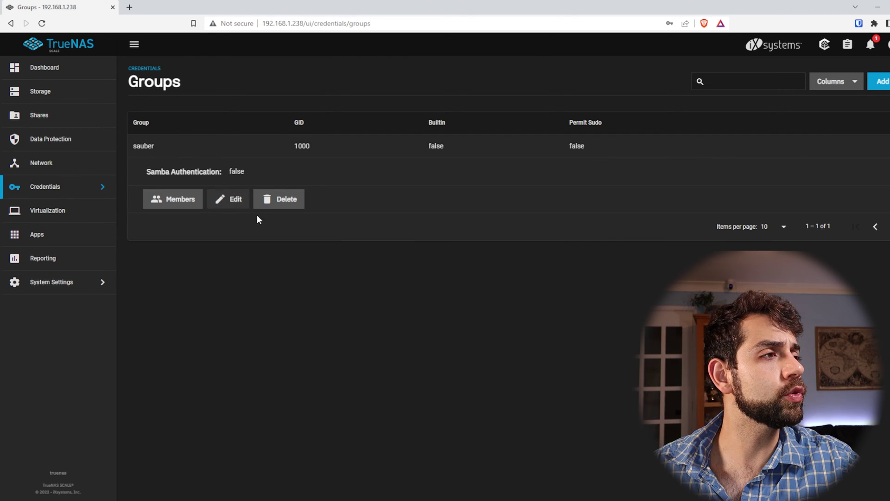
left_click(279, 203)
left_click(459, 294)
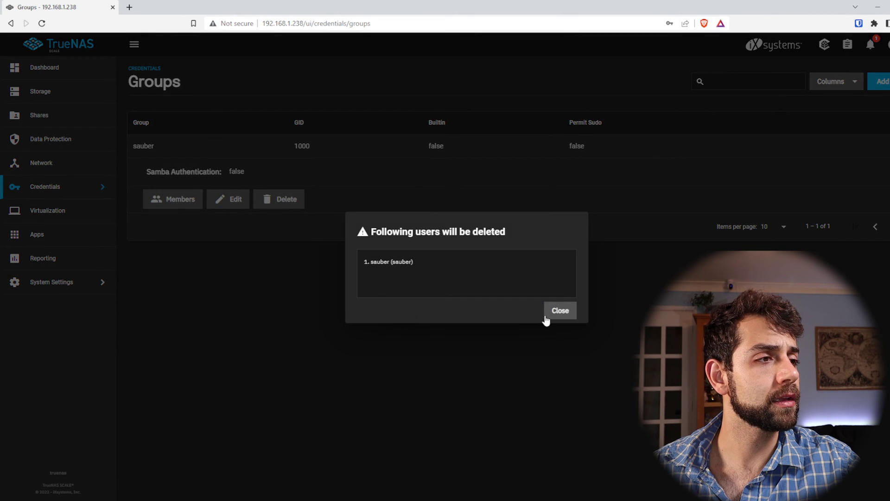
left_click(547, 316)
left_click(399, 307)
left_click(519, 307)
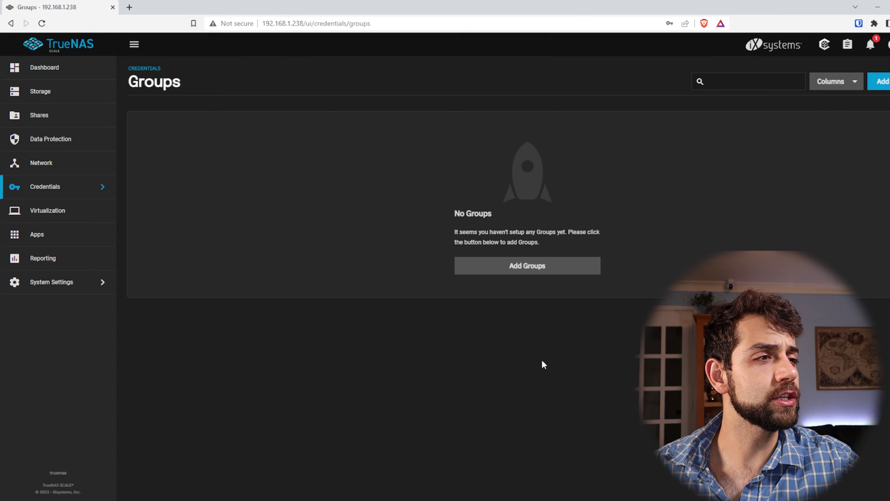
Step: Confirm the Local Users list now contains only root
left_click(82, 193)
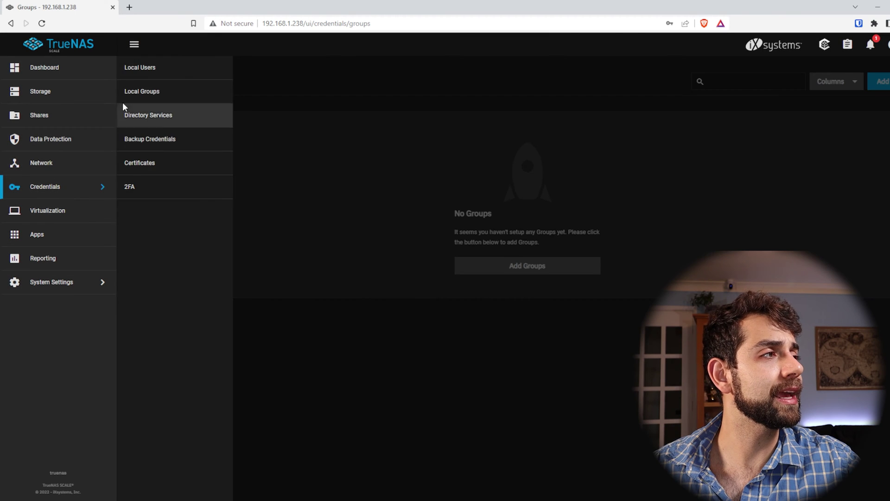
left_click(167, 79)
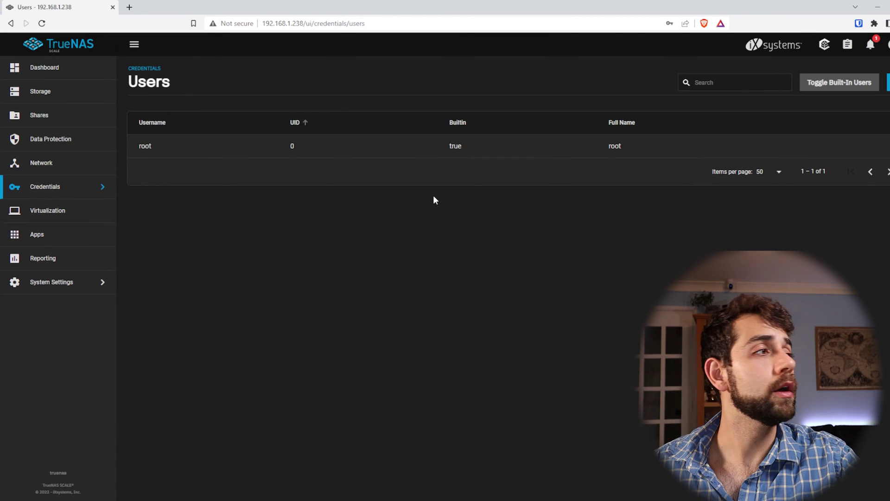
left_click(62, 186)
Step: Add a group named homeuser with Samba Authentication enabled, receiving GID 1000
left_click(183, 90)
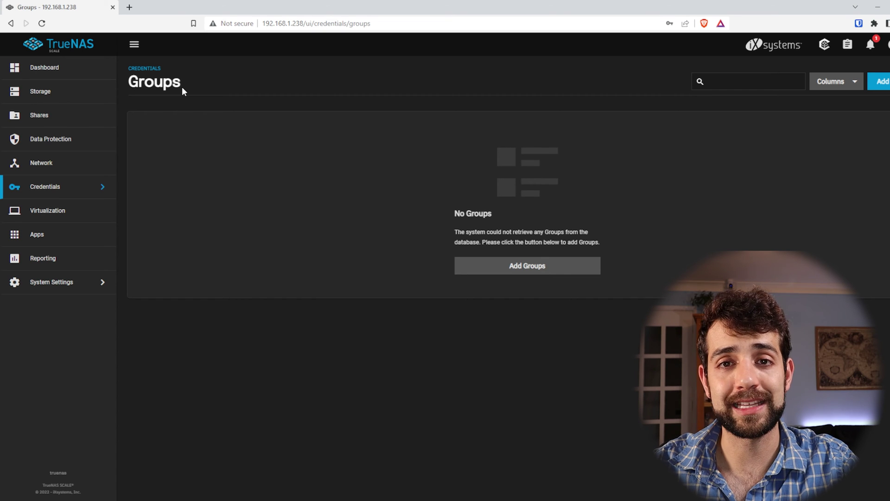
left_click(498, 268)
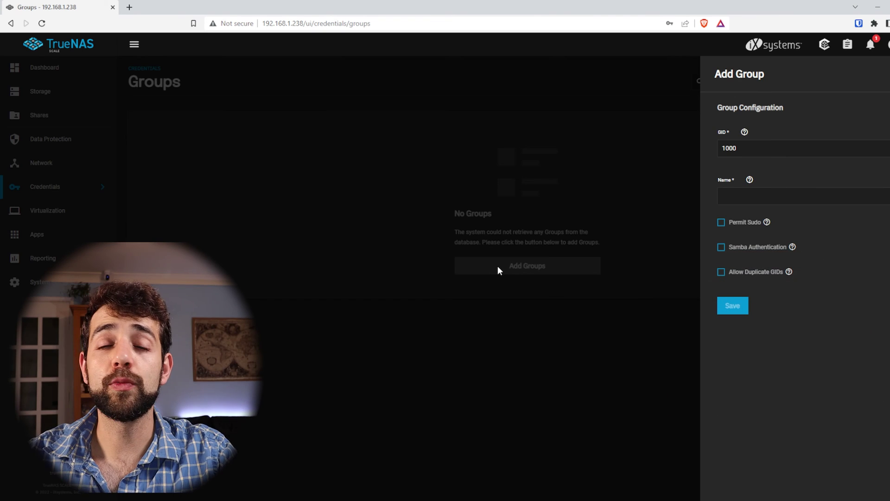
left_click(769, 198)
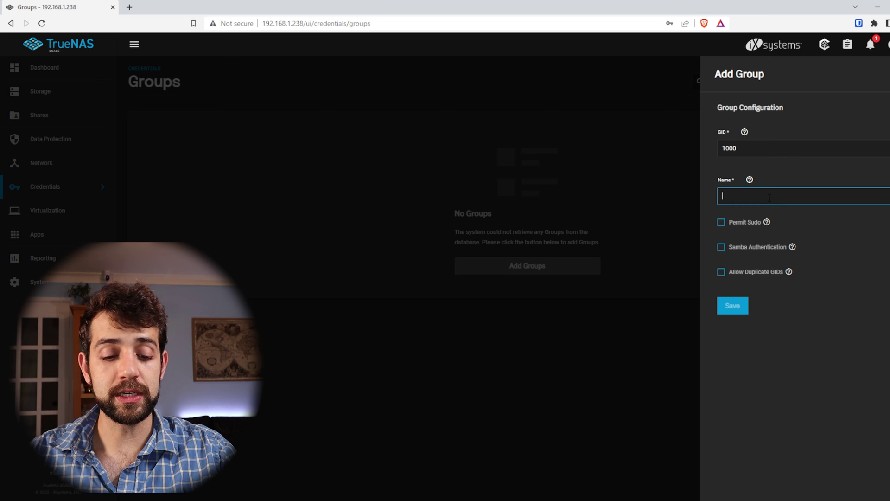
type("homeuser")
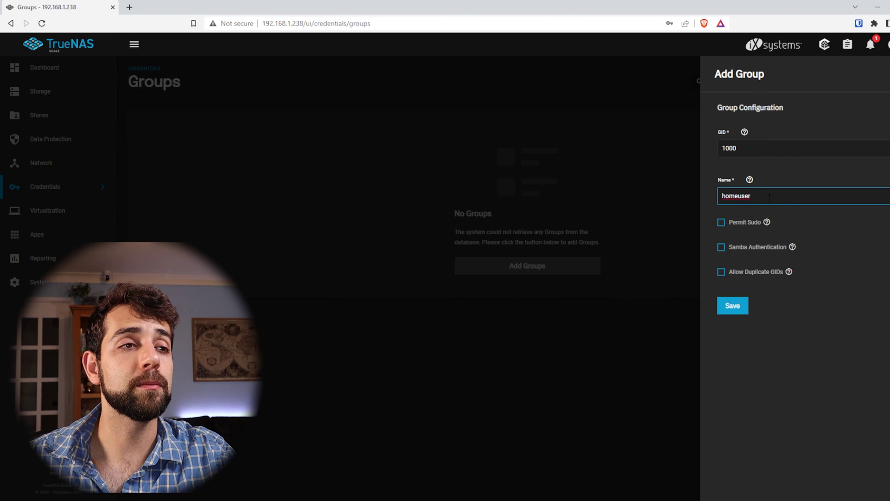
left_click(758, 249)
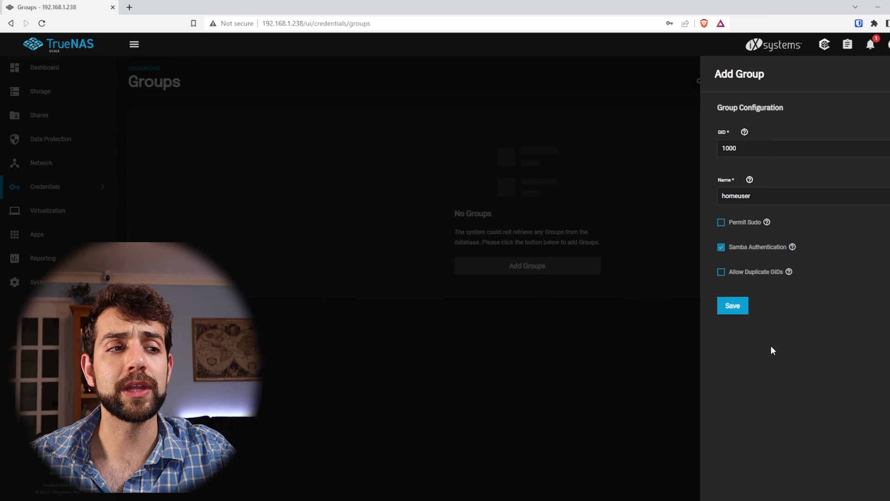
left_click(735, 310)
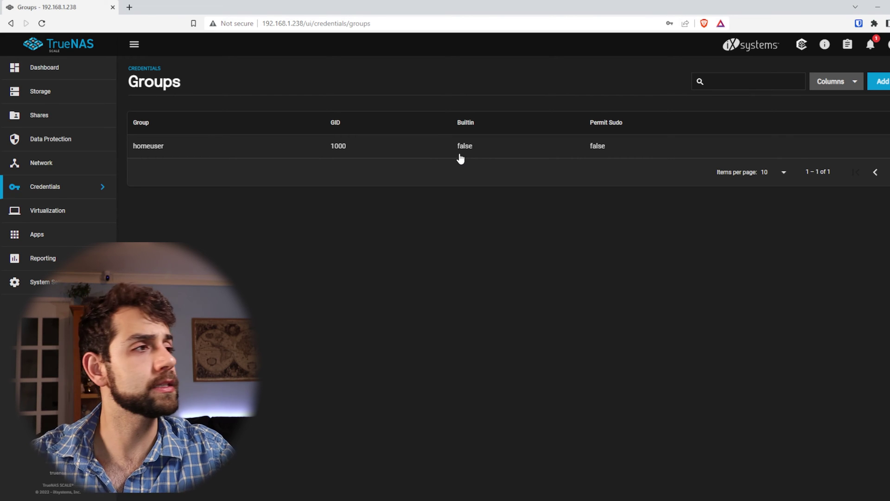
Step: Create the HR group with Samba Authentication, then begin a new group for finance
left_click(880, 81)
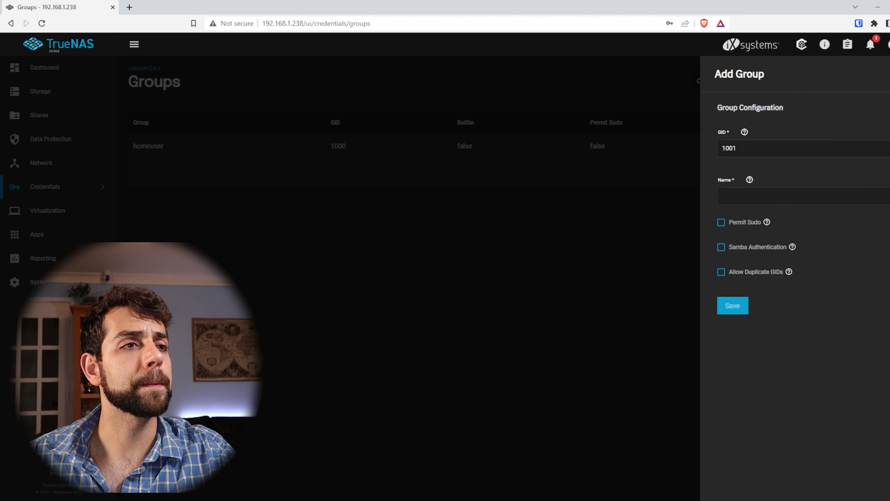
left_click(814, 197)
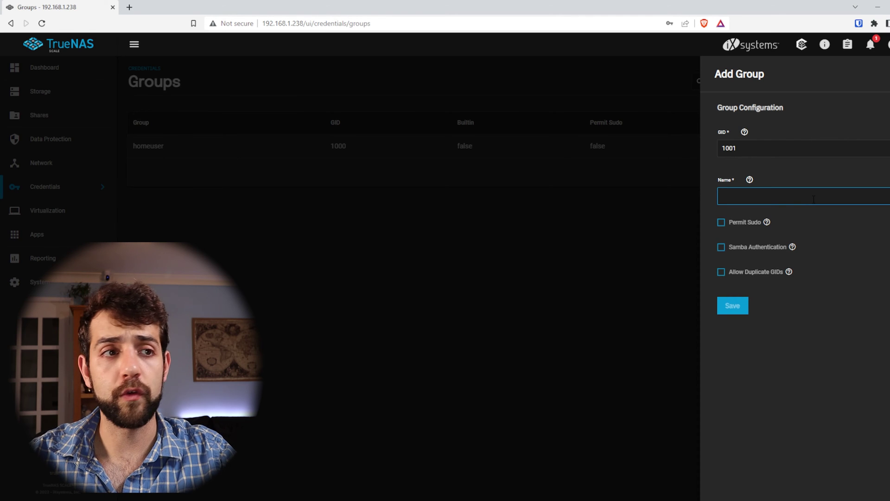
type("HR")
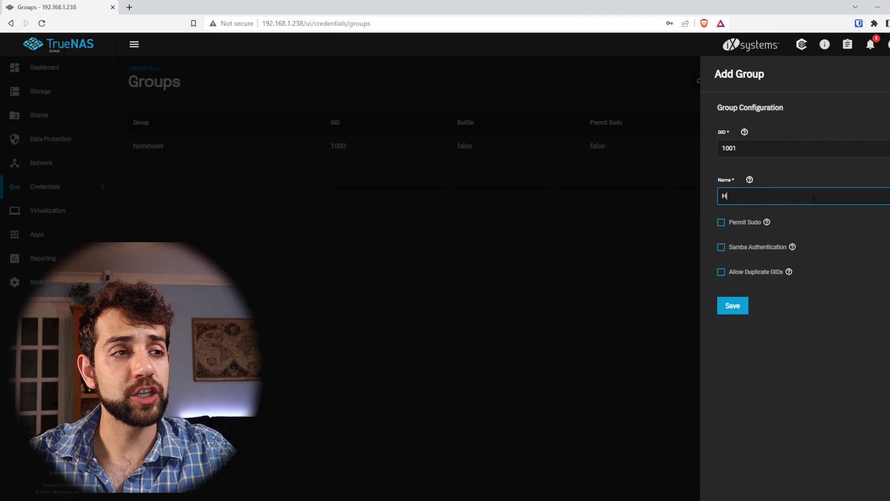
left_click(721, 247)
left_click(739, 308)
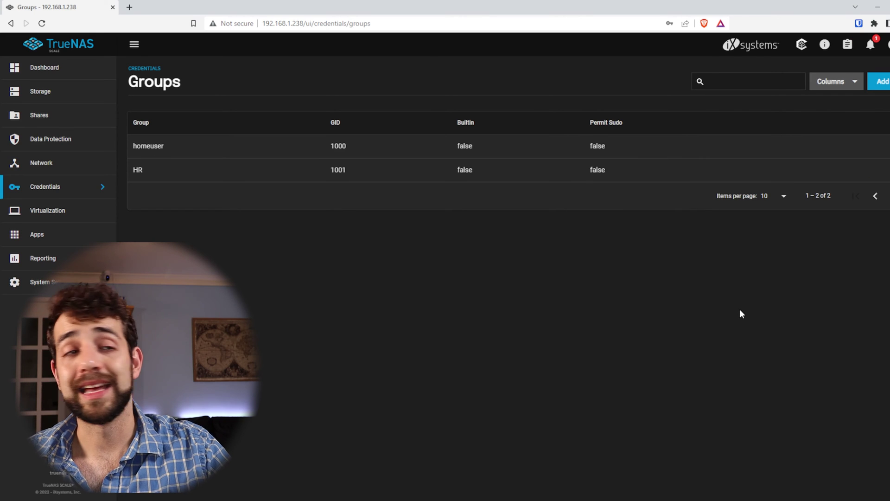
left_click(880, 83)
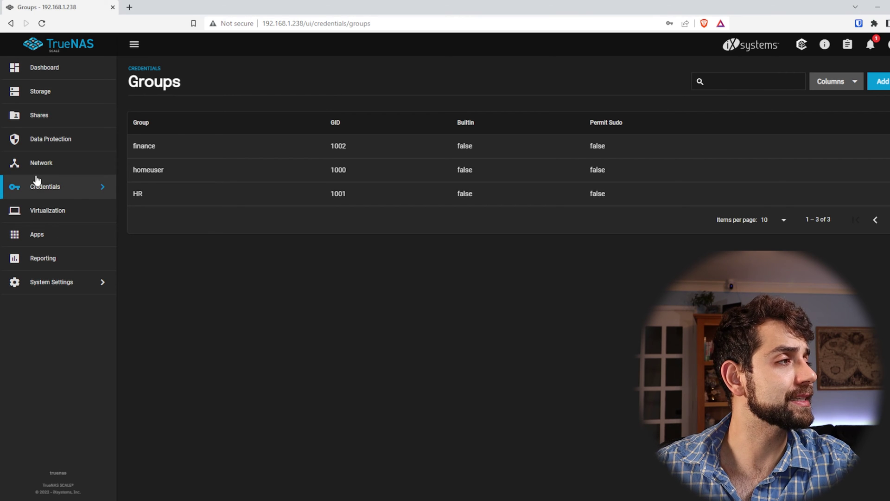
Step: Start a new user with full name 'homeuser' and enter its password twice
left_click(55, 188)
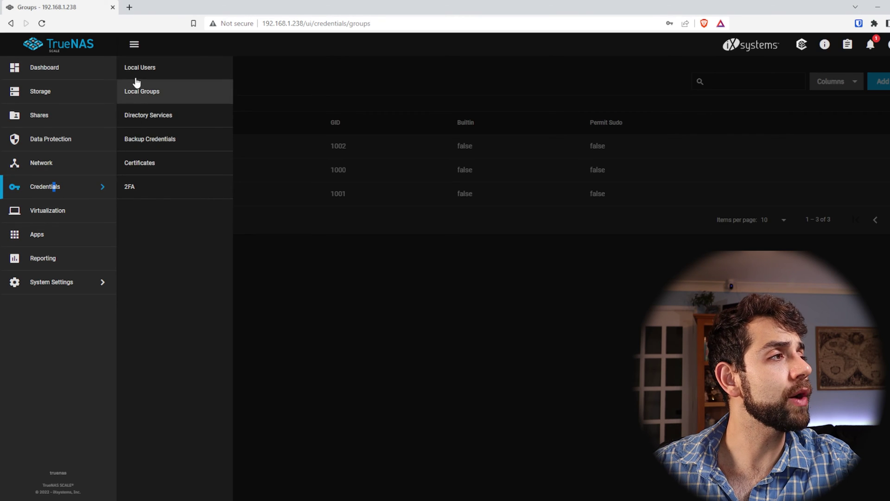
left_click(162, 73)
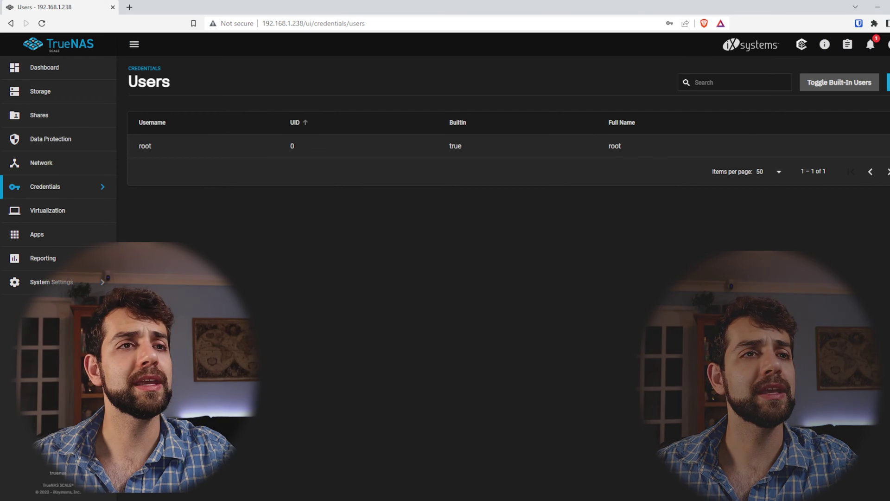
left_click(887, 83)
left_click(629, 158)
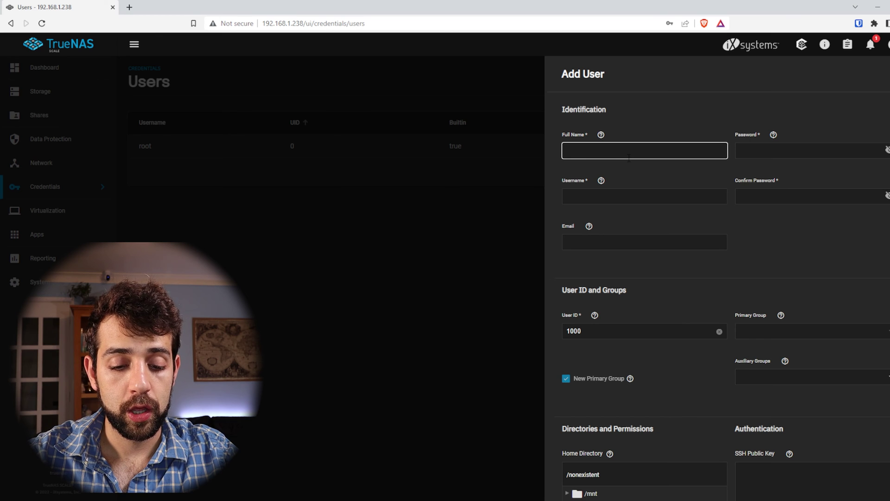
type("homesu")
key("BackSpace")
key("BackSpace")
type("user")
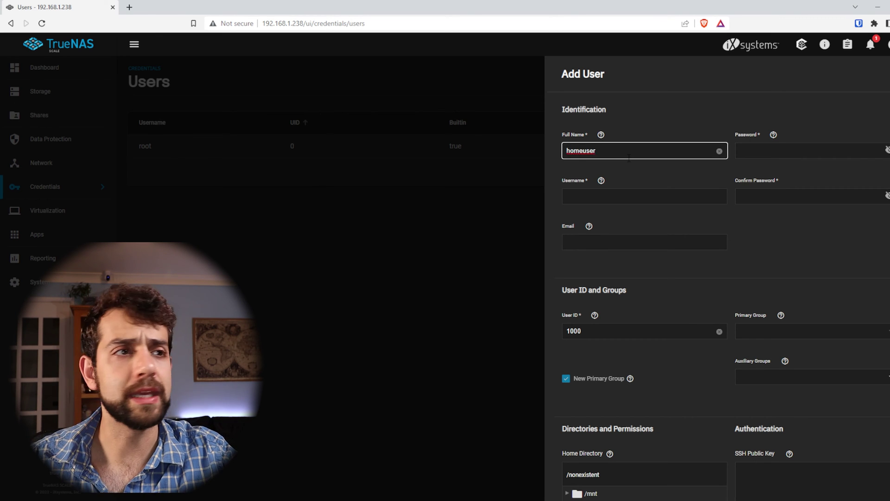
left_click(814, 149)
type("*")
key("BackSpace")
type("********")
key("Tab")
type("********")
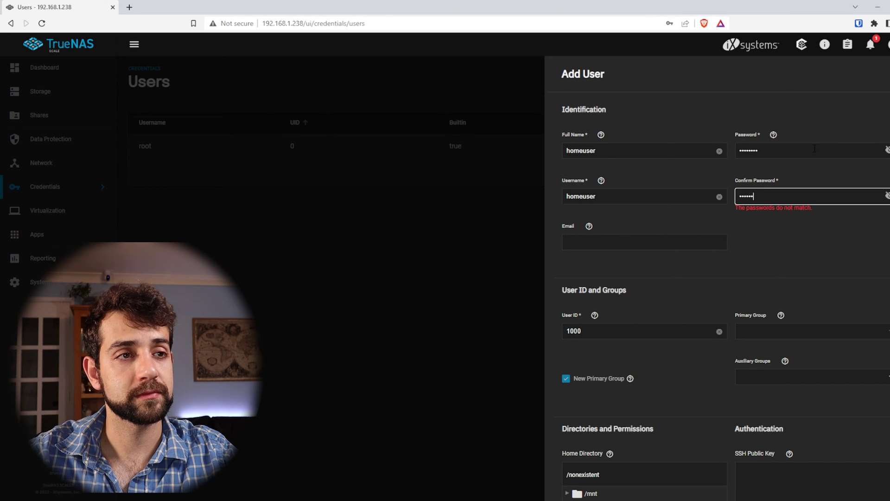
Step: Disable New Primary Group and choose homeuser as the user's primary group
scroll(599, 250, "down", 3)
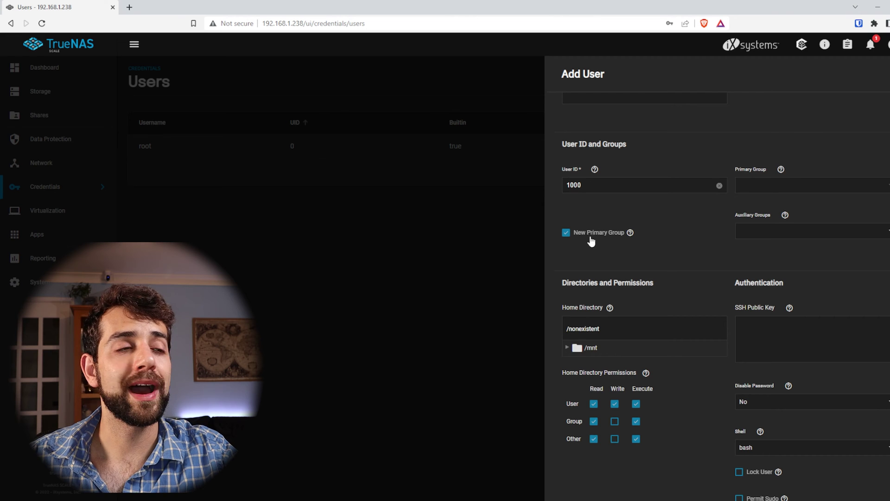
left_click(568, 233)
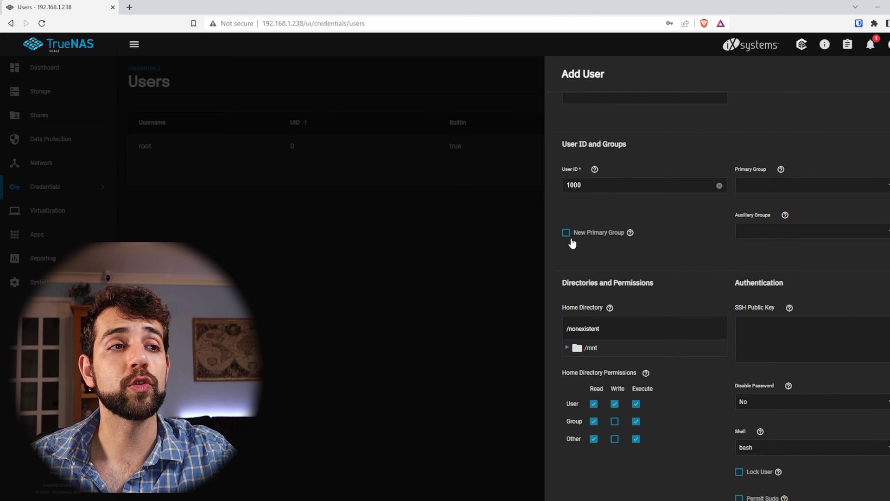
left_click(881, 190)
scroll(789, 385, "down", 10)
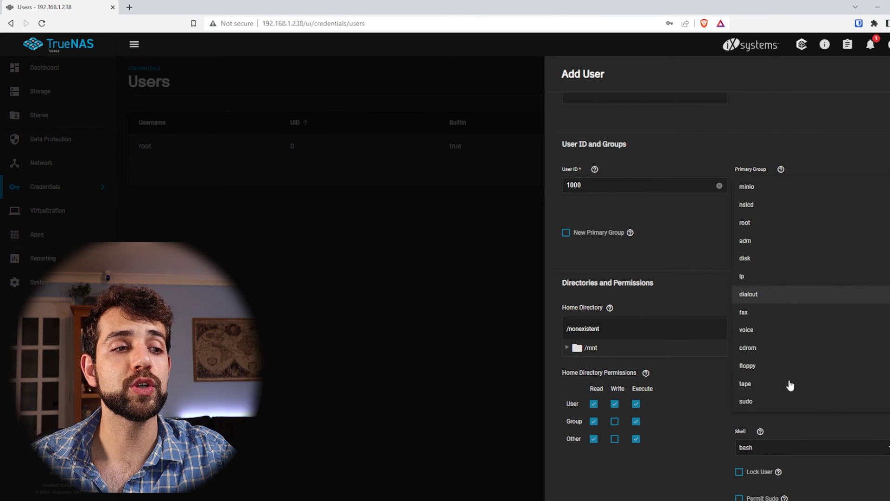
left_click(777, 367)
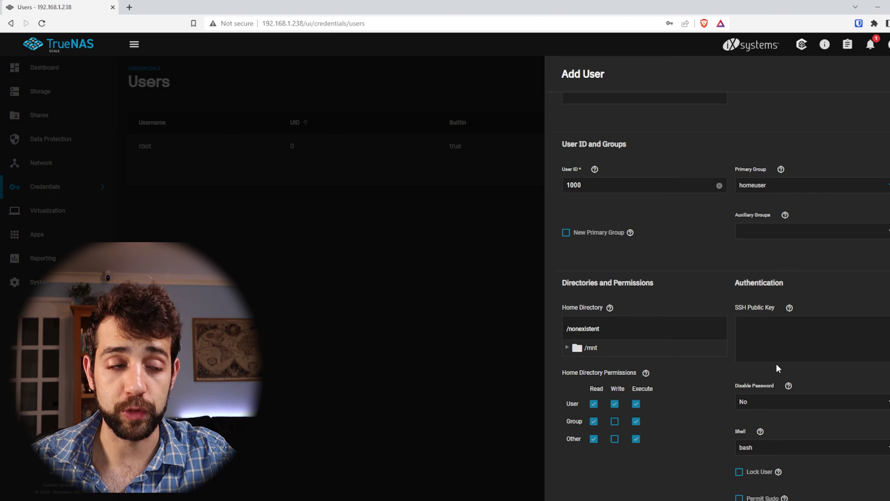
scroll(733, 352, "down", 3)
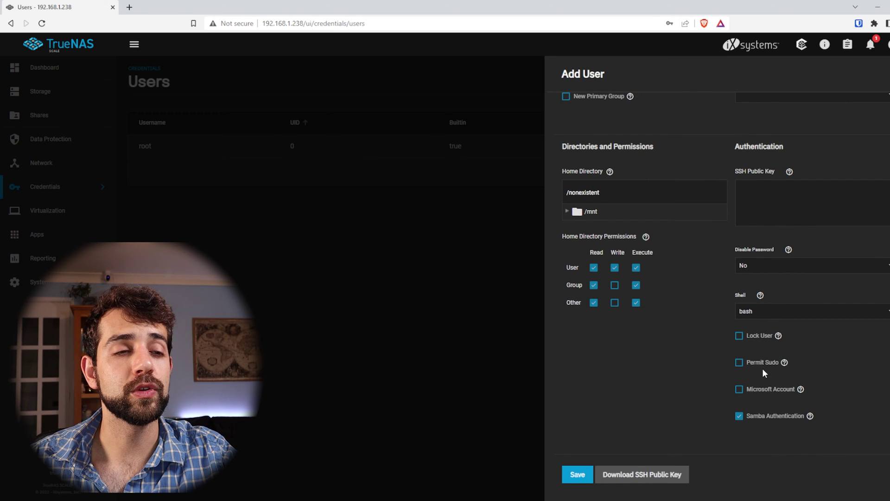
left_click(576, 474)
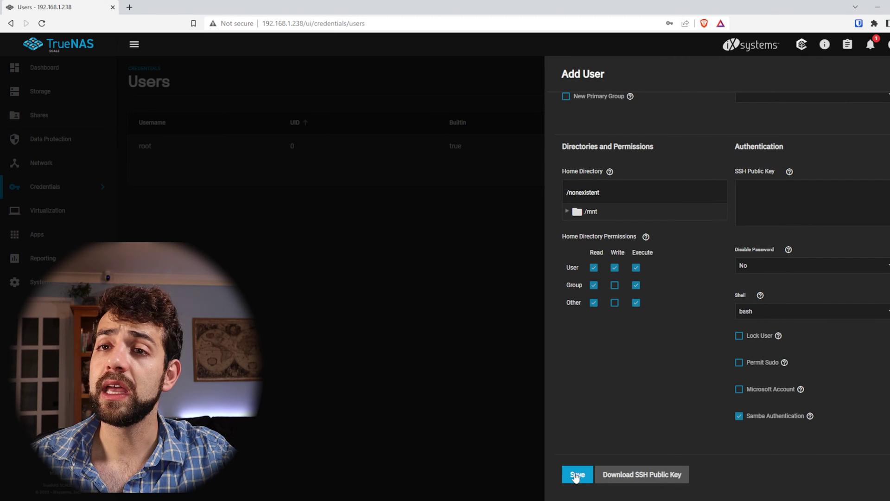
Step: Review the Microsoft Account and email options, then save the homeuser account
scroll(761, 365, "down", 8)
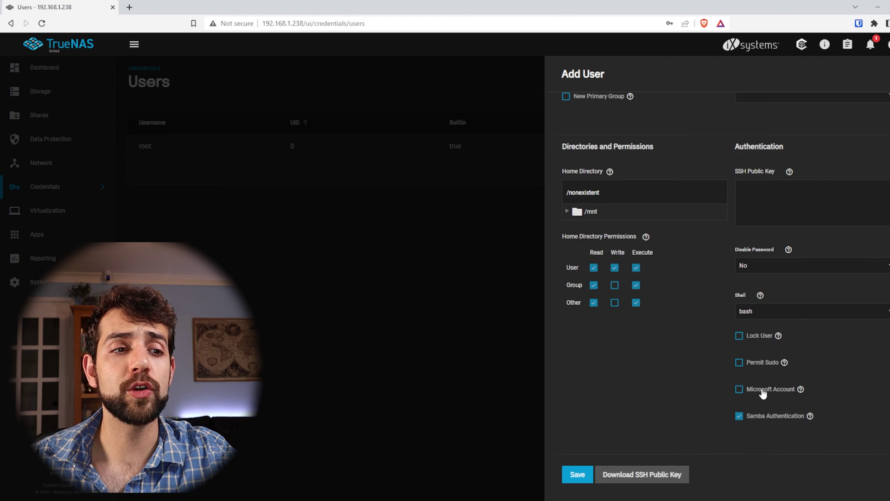
left_click(801, 391)
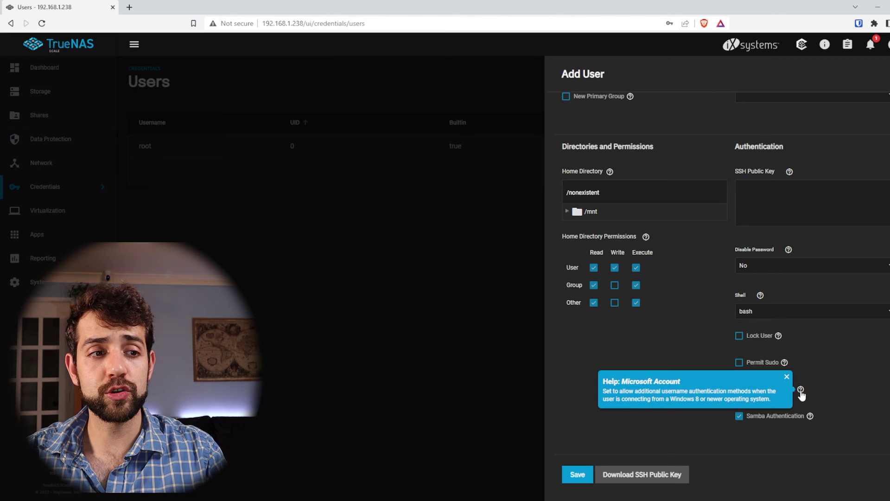
scroll(699, 308, "up", 6)
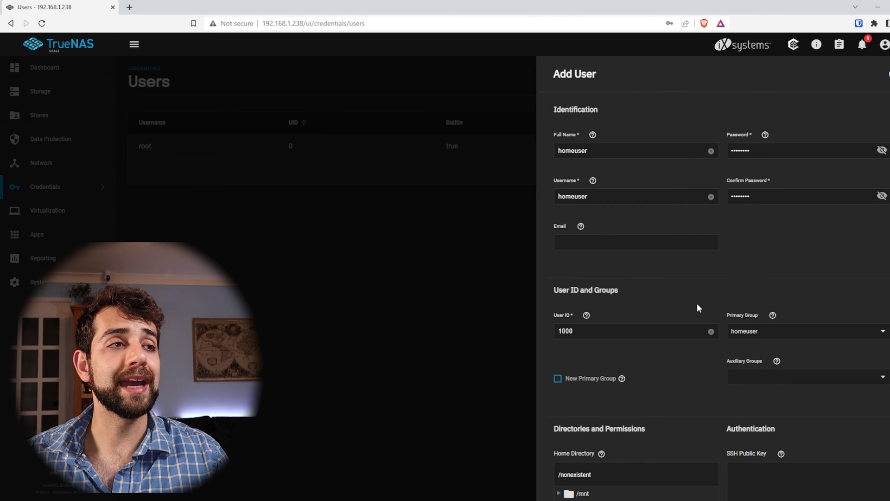
left_click(570, 245)
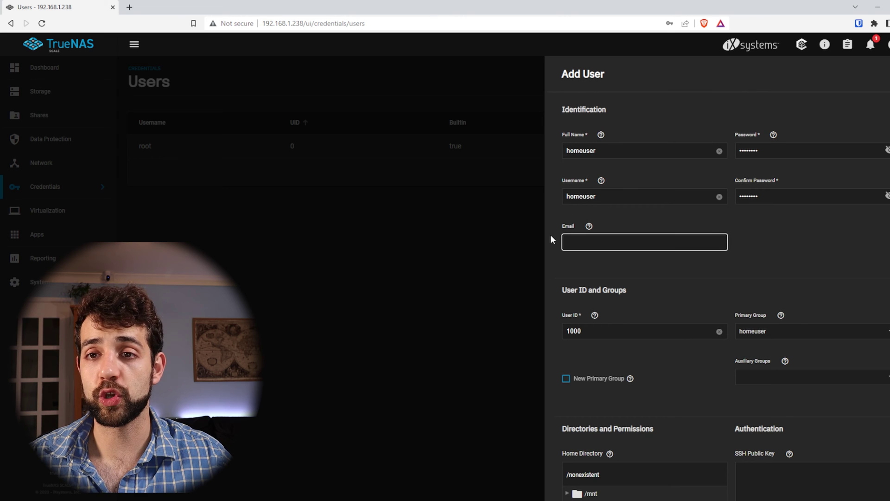
scroll(638, 332, "down", 6)
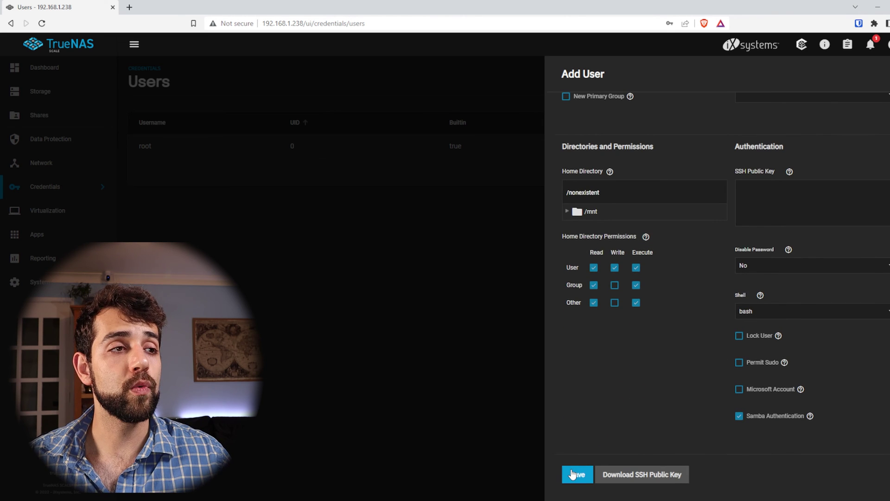
left_click(573, 474)
right_click(570, 472)
left_click(376, 308)
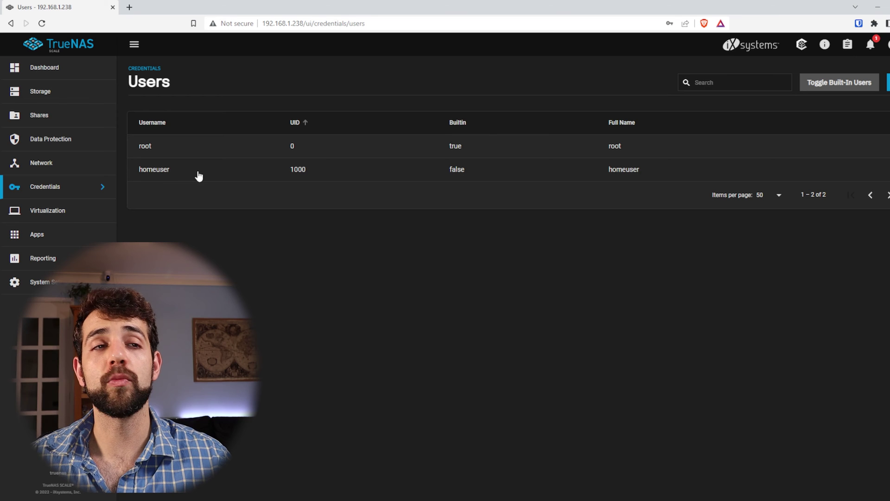
left_click(888, 82)
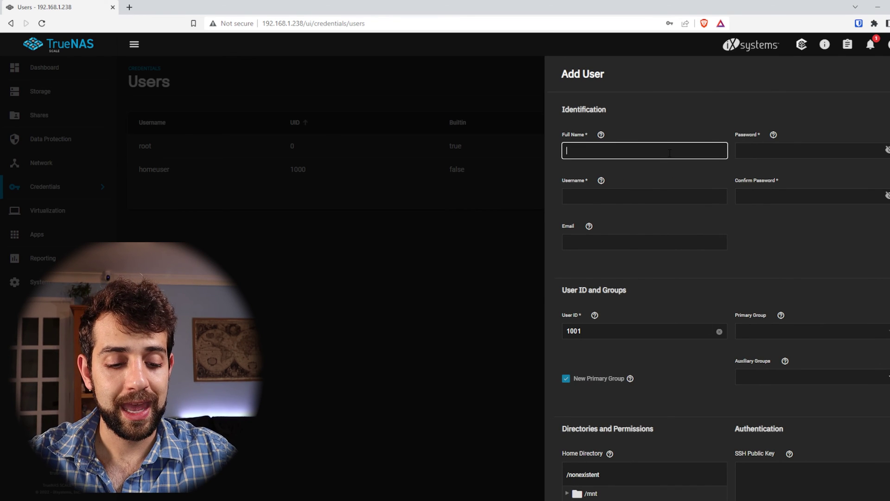
Step: Enter full name HR, username hr, and the account password twice
type("HR")
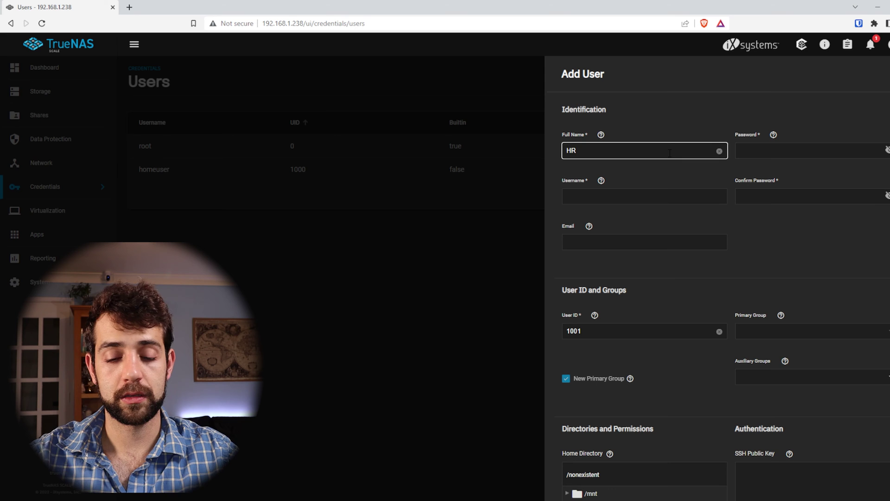
left_click(654, 200)
type("hr")
left_click(837, 152)
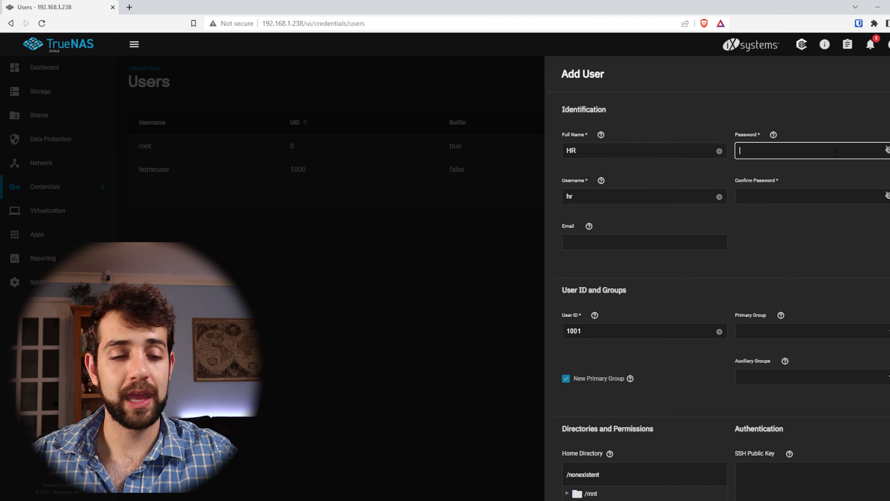
type("********")
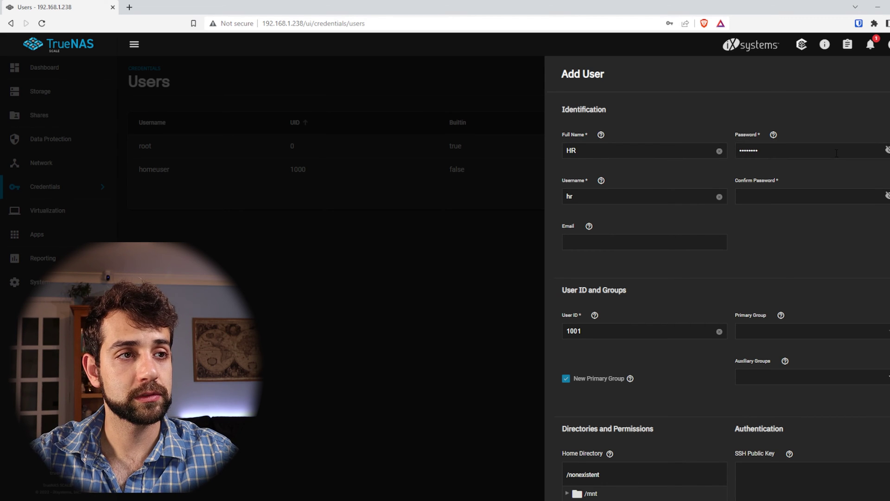
key("Tab")
type("********")
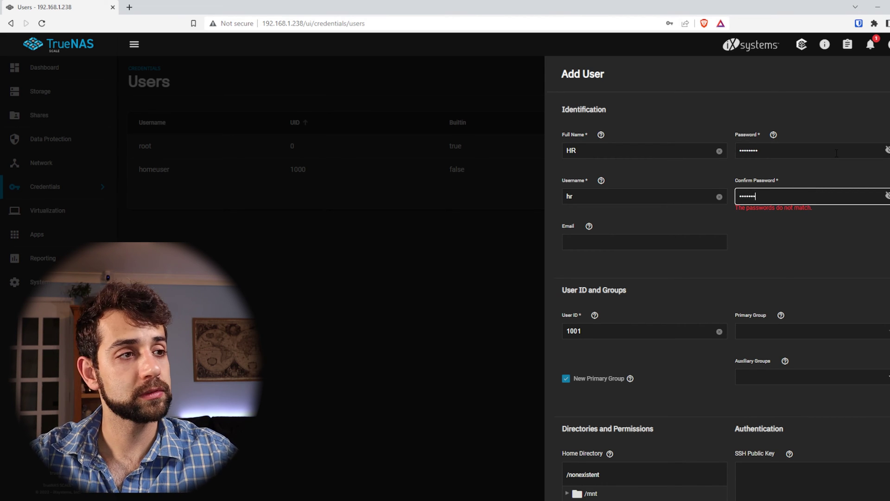
Step: Set primary group HR with auxiliary group homeuser and save the hr user
scroll(805, 186, "down", 4)
left_click(597, 186)
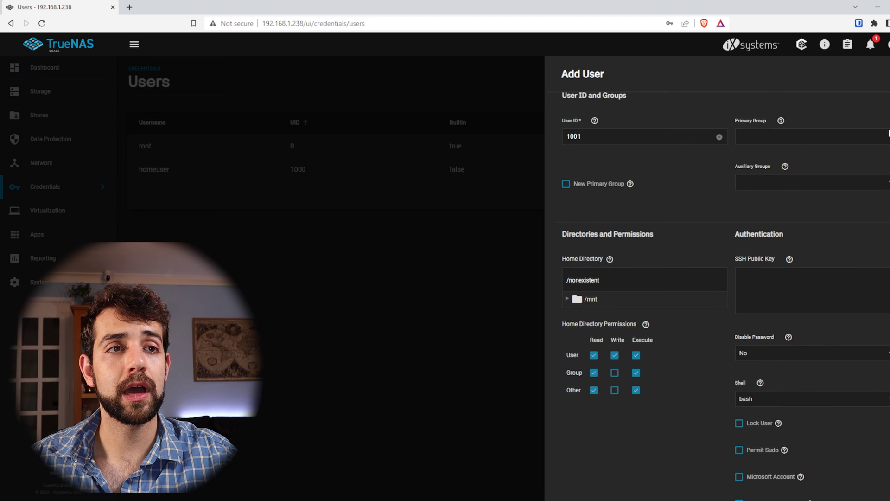
left_click(811, 136)
scroll(760, 315, "down", 8)
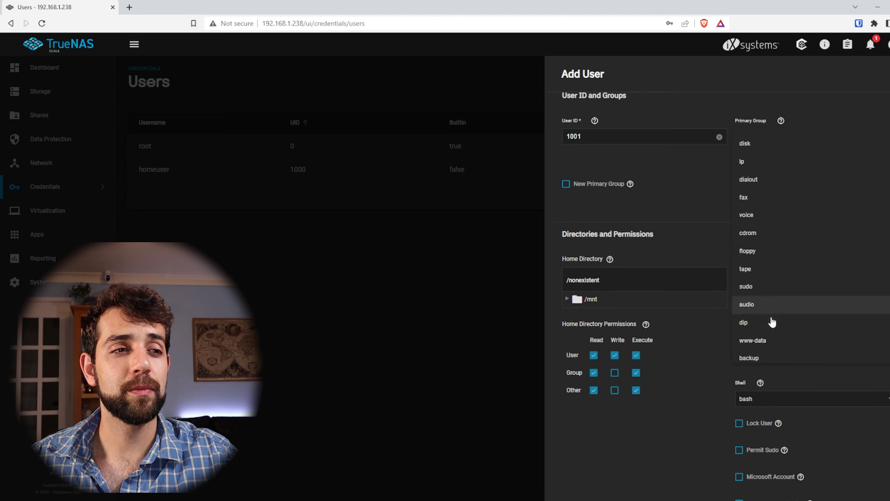
scroll(770, 337, "down", 3)
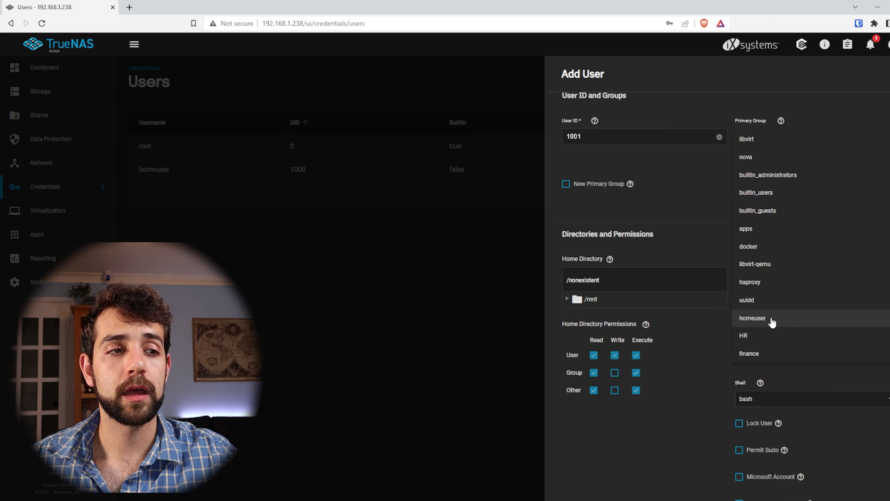
left_click(771, 334)
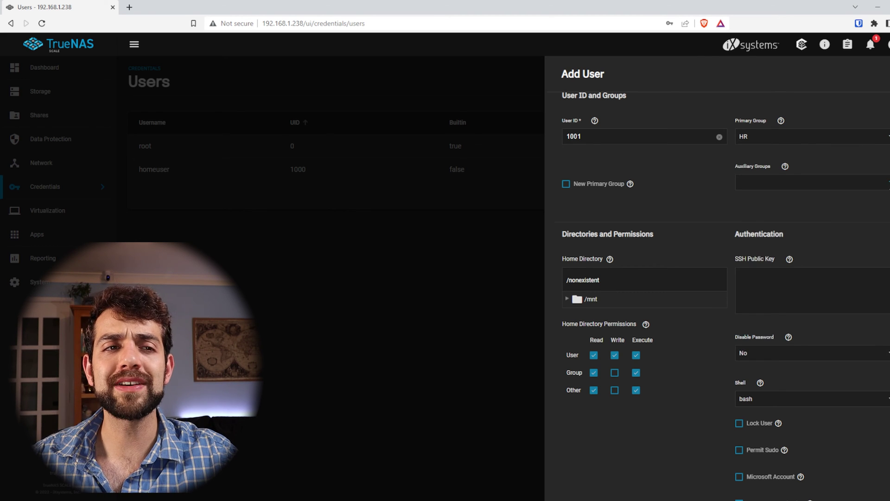
left_click(811, 182)
scroll(839, 324, "down", 6)
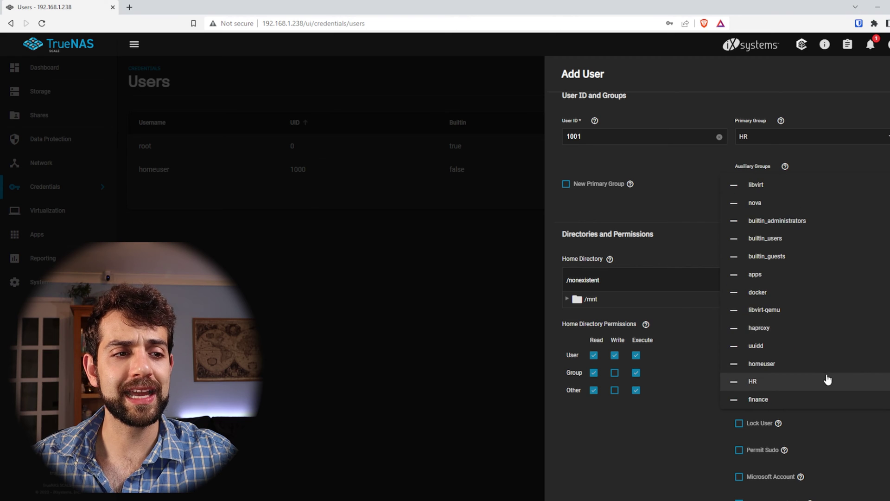
left_click(769, 366)
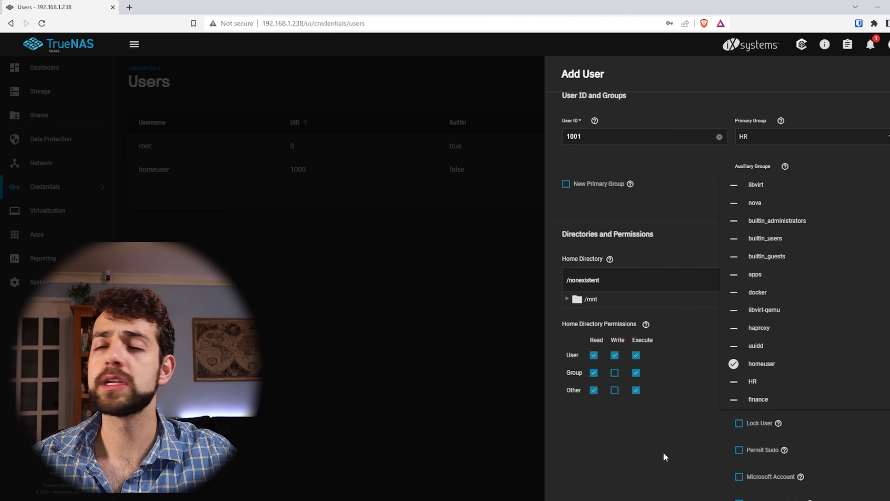
left_click(640, 93)
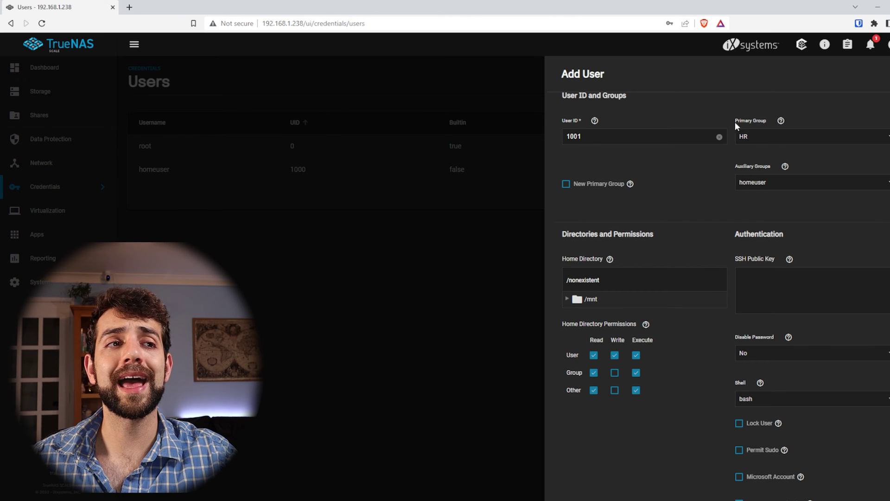
scroll(650, 290, "down", 2)
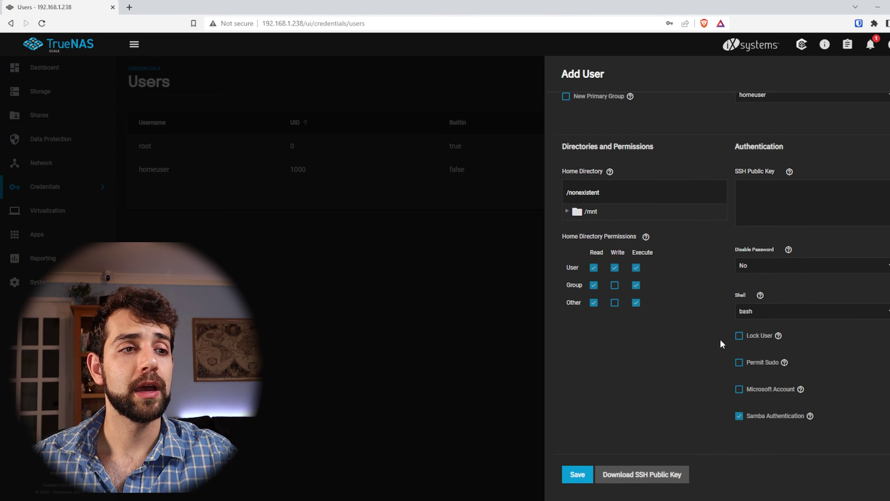
left_click(575, 476)
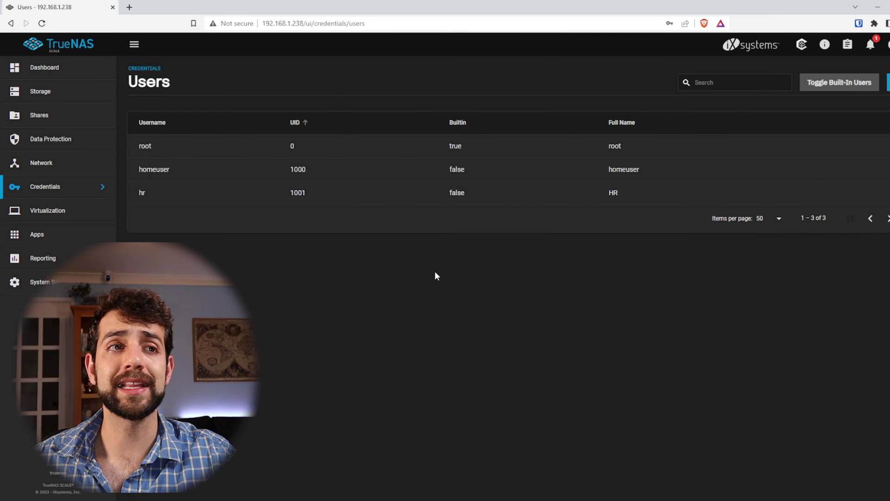
Step: Start a new user named finance and enter the account password twice
left_click(888, 83)
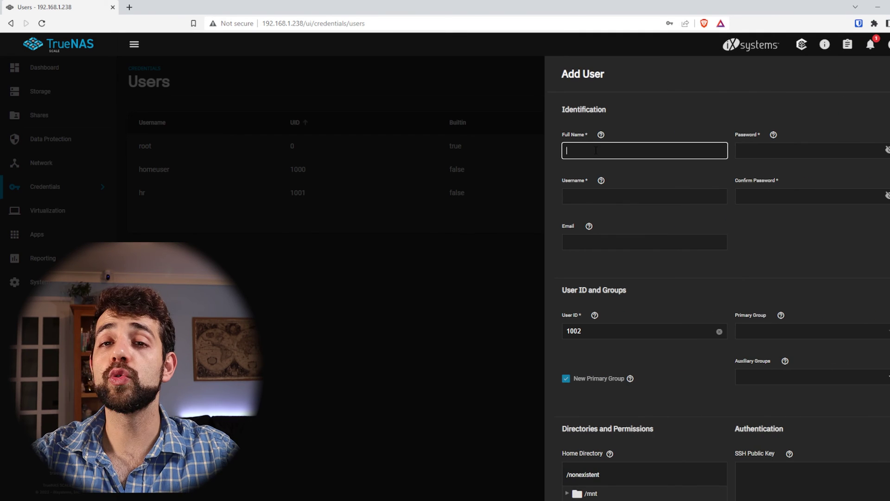
type("finance")
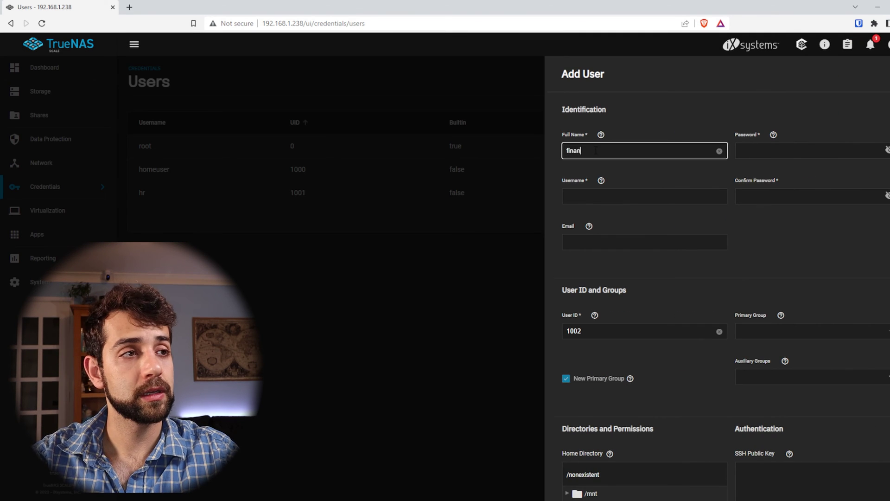
left_click(626, 200)
left_click(814, 146)
type("password")
key("Tab")
type("password")
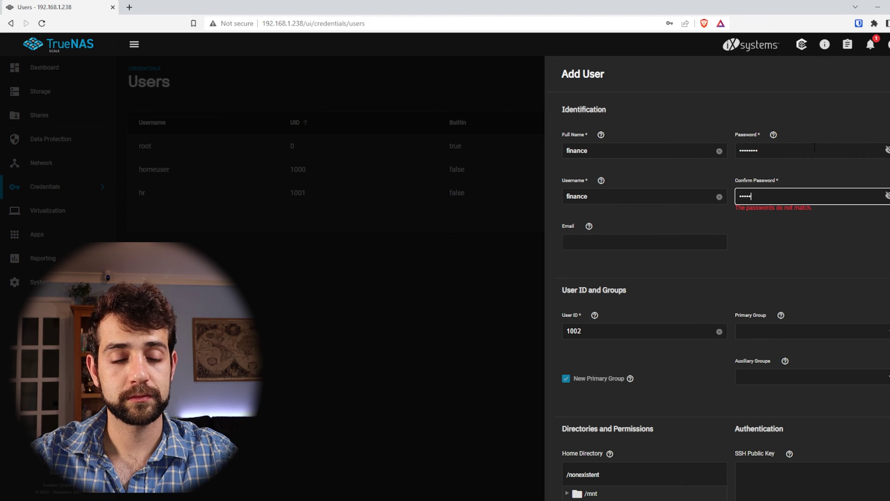
key("Tab")
Step: Set primary group finance with auxiliary group homeuser and save the finance user
left_click(589, 378)
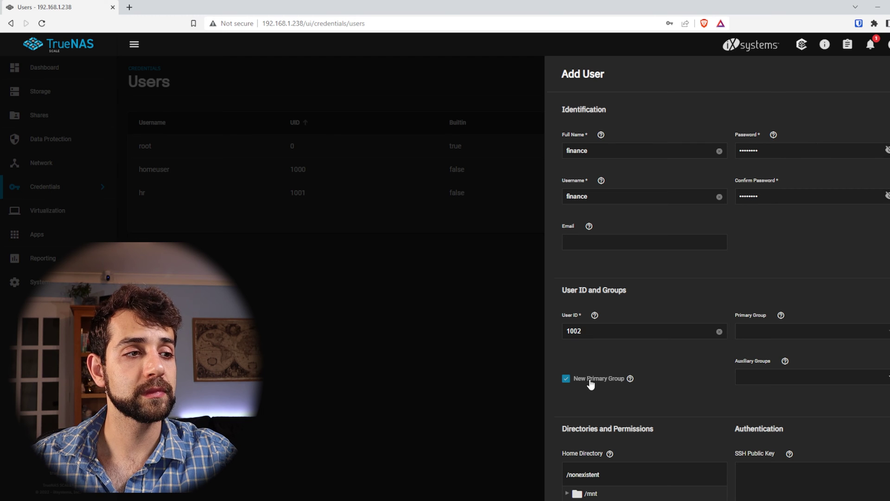
left_click(887, 330)
scroll(830, 291, "down", 10)
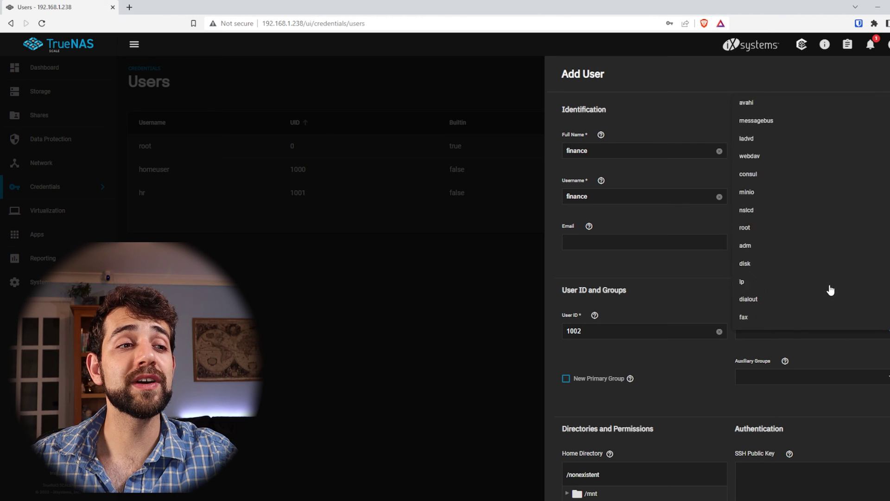
left_click(751, 322)
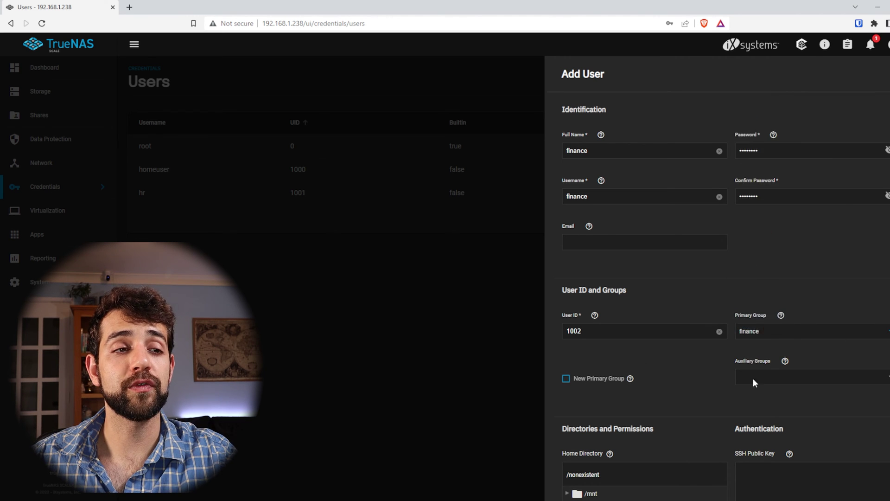
scroll(753, 380, "down", 4)
left_click(887, 185)
scroll(738, 345, "down", 10)
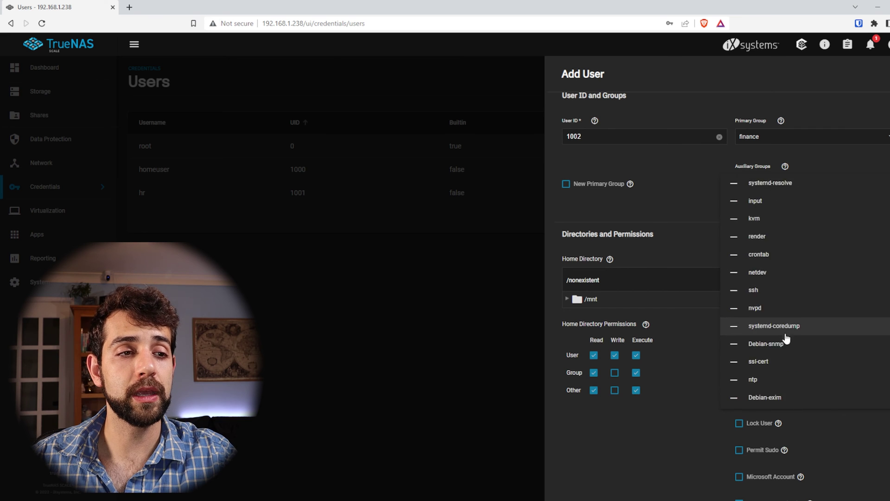
left_click(742, 364)
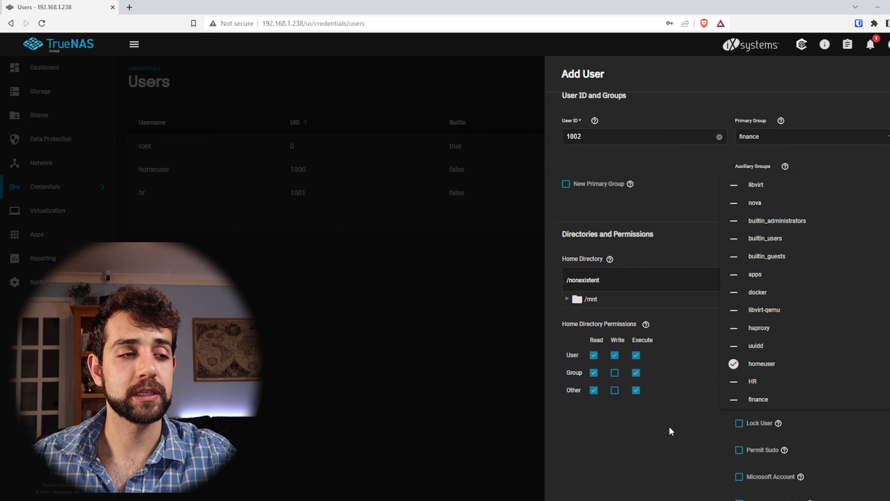
left_click(669, 426)
scroll(602, 434, "down", 2)
left_click(578, 475)
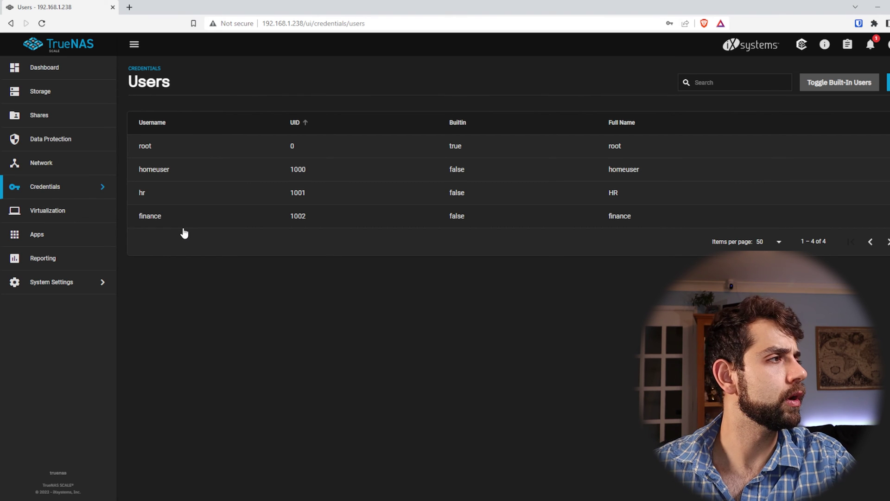
Step: On the Storage page, add a dataset named hr under the home pool
left_click(60, 97)
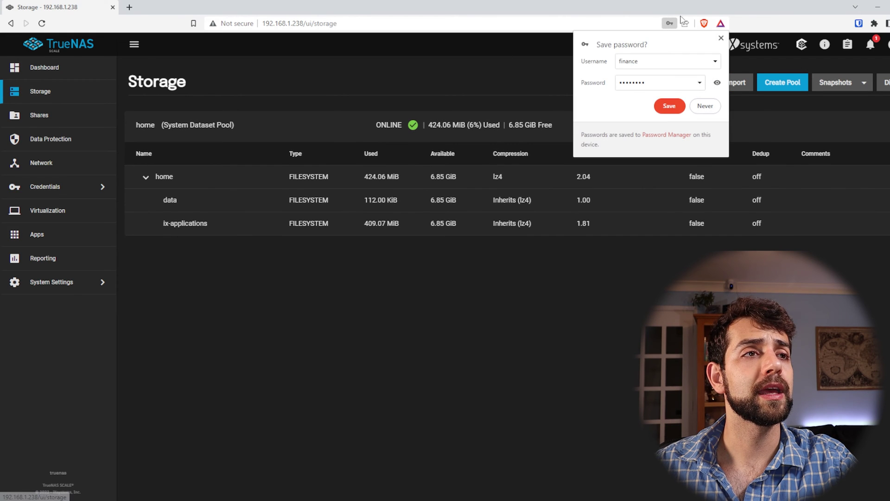
left_click(718, 47)
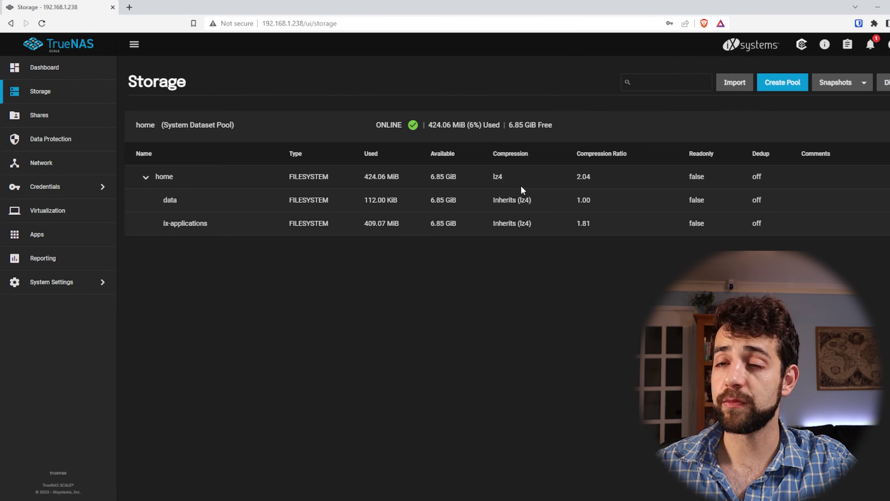
left_click_drag(167, 200, 179, 200)
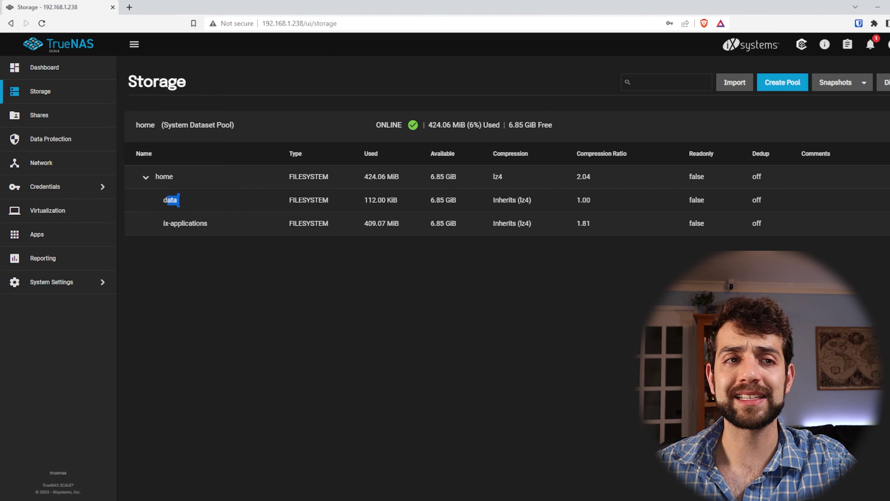
left_click(881, 199)
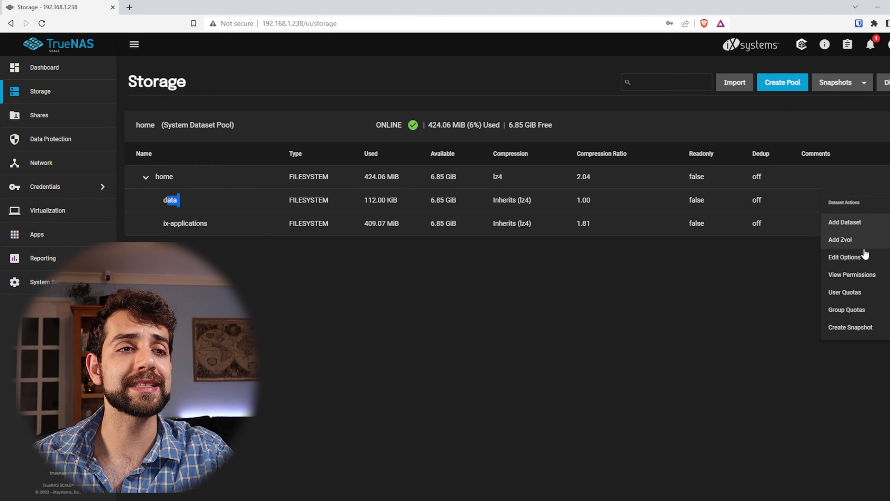
left_click(858, 222)
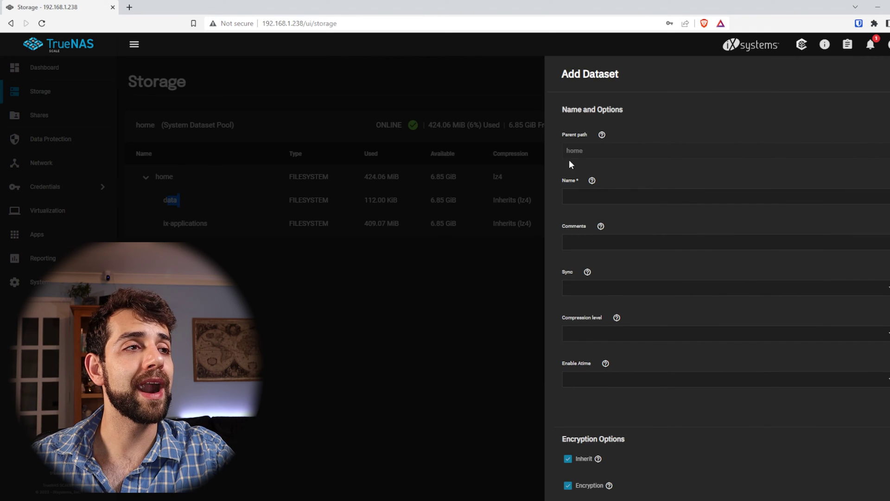
left_click(615, 194)
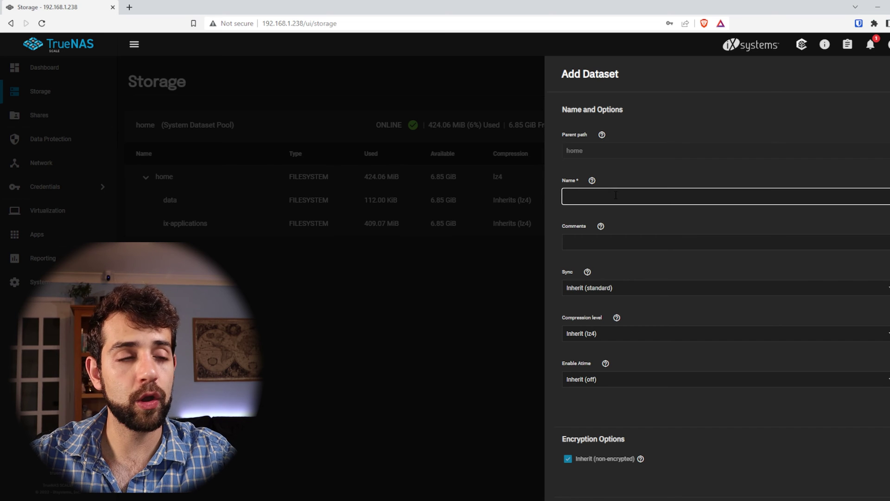
type("hi")
scroll(621, 445, "down", 5)
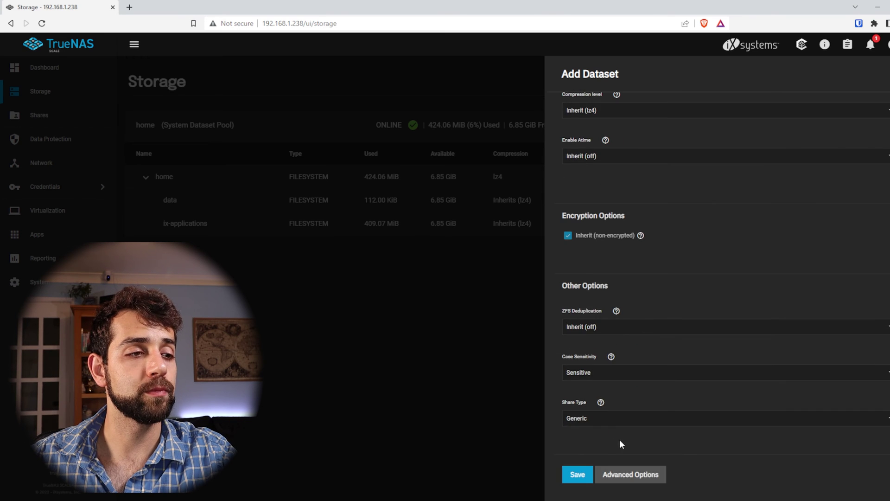
left_click(576, 475)
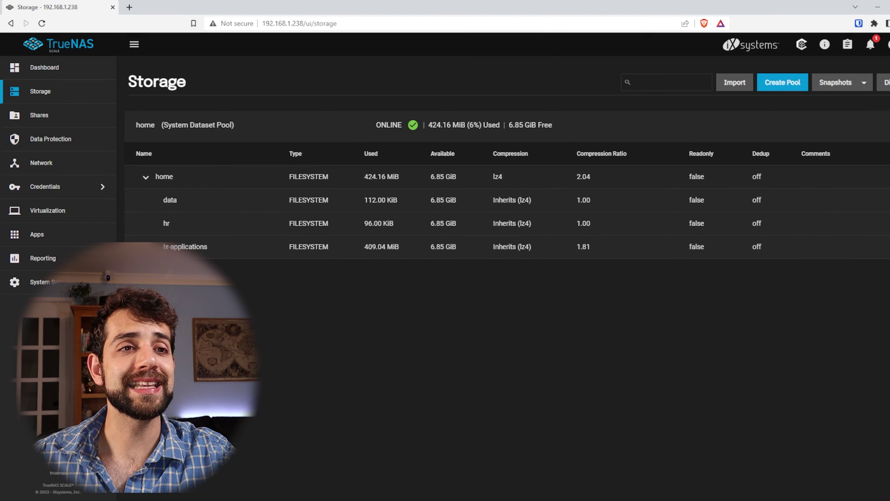
Step: Add a second dataset named finace under the home pool
left_click(885, 177)
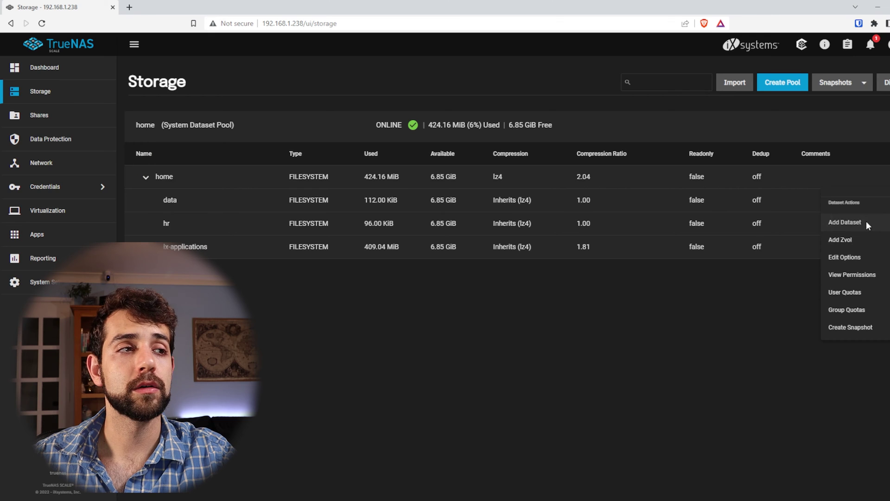
left_click(845, 222)
left_click(641, 199)
type("finace")
key("Return")
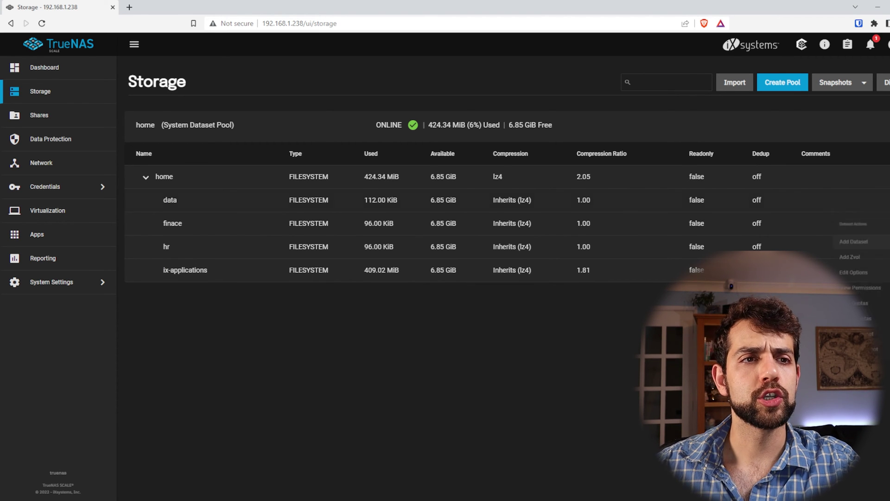
left_click(873, 294)
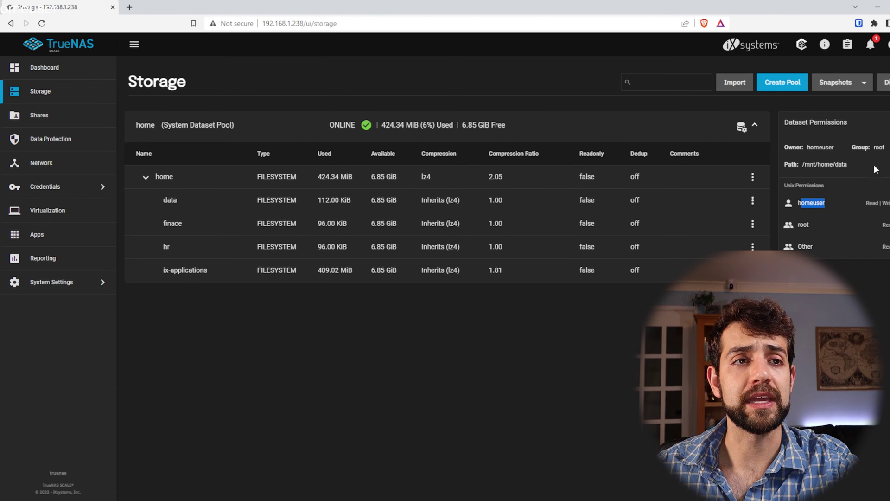
Step: Edit the data dataset's permissions and bring up the Set ACL preset dialog
left_click(872, 268)
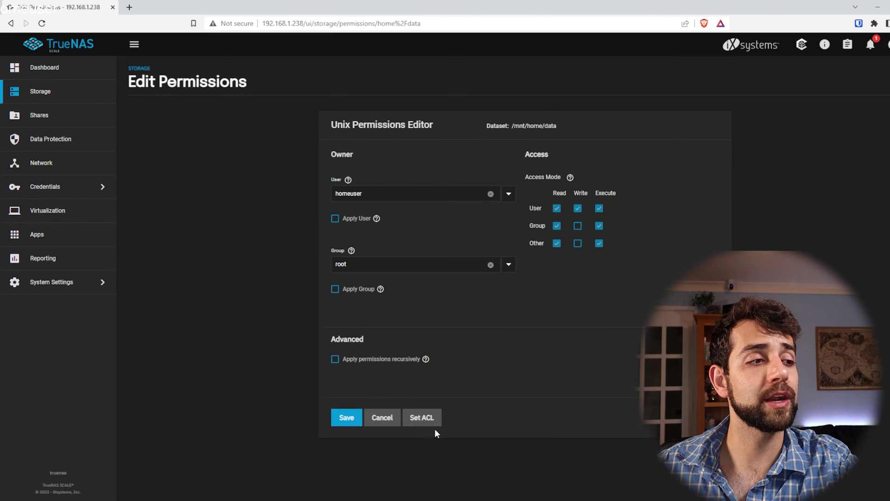
left_click(422, 417)
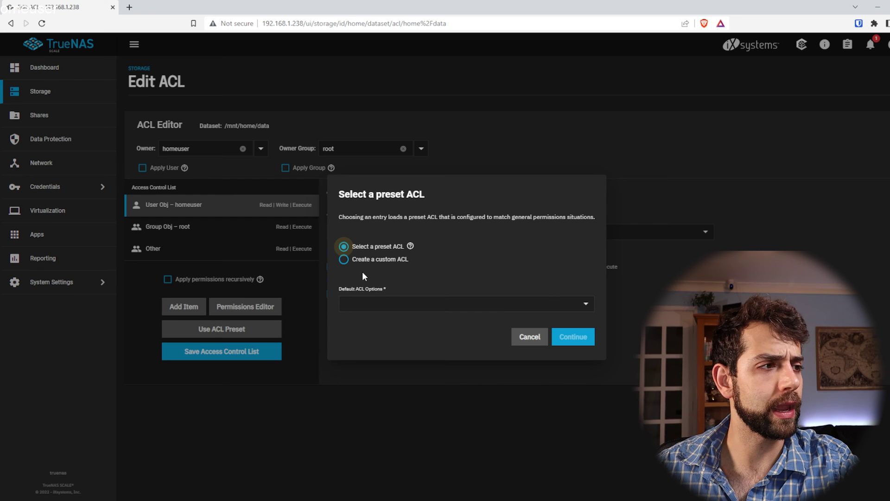
left_click(373, 305)
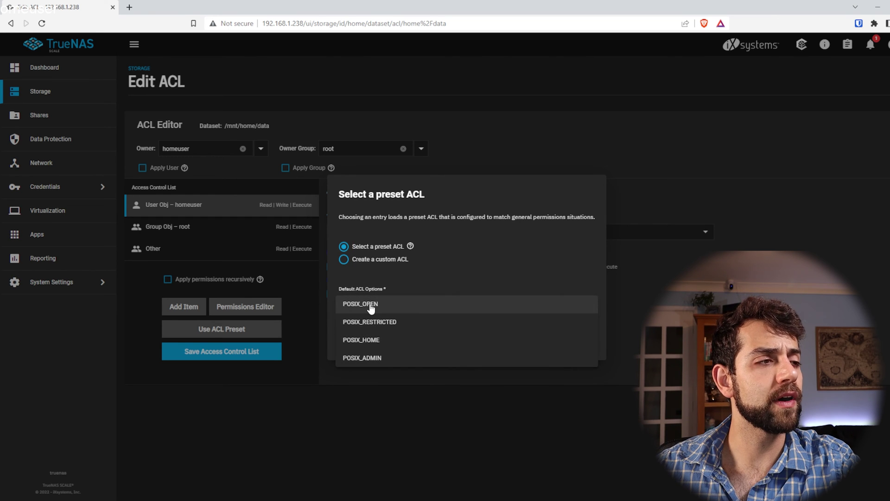
left_click(371, 305)
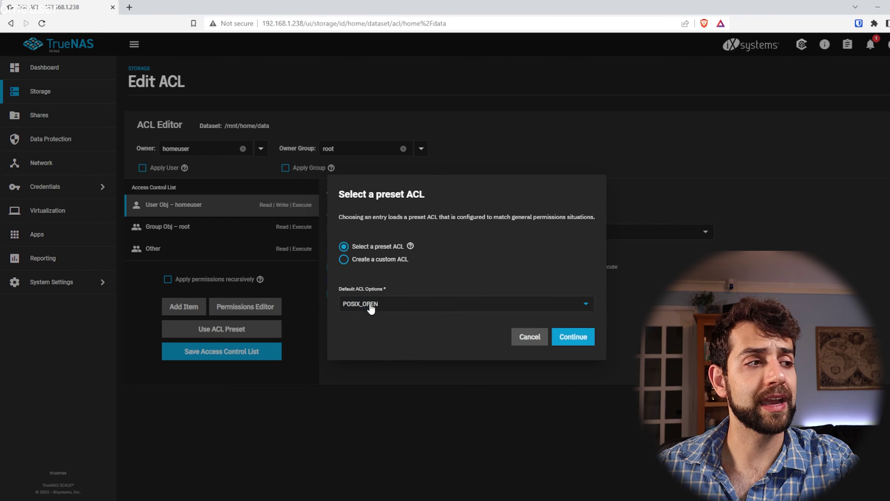
left_click(588, 338)
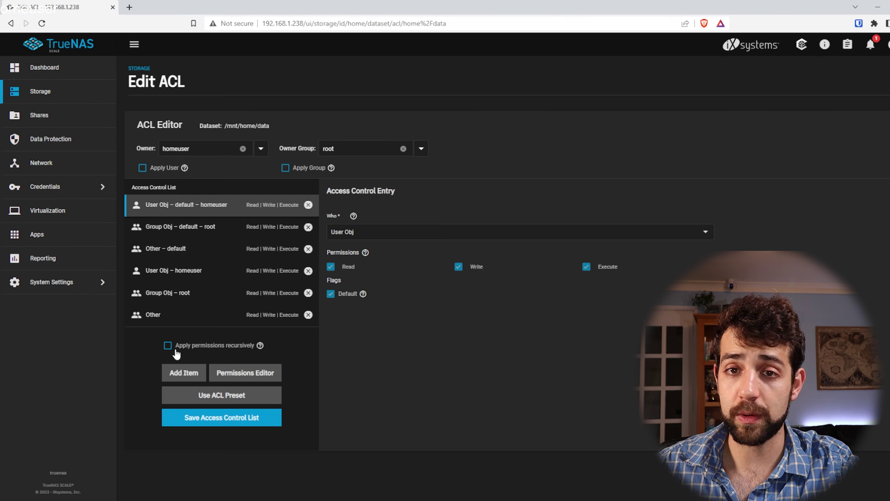
left_click(272, 376)
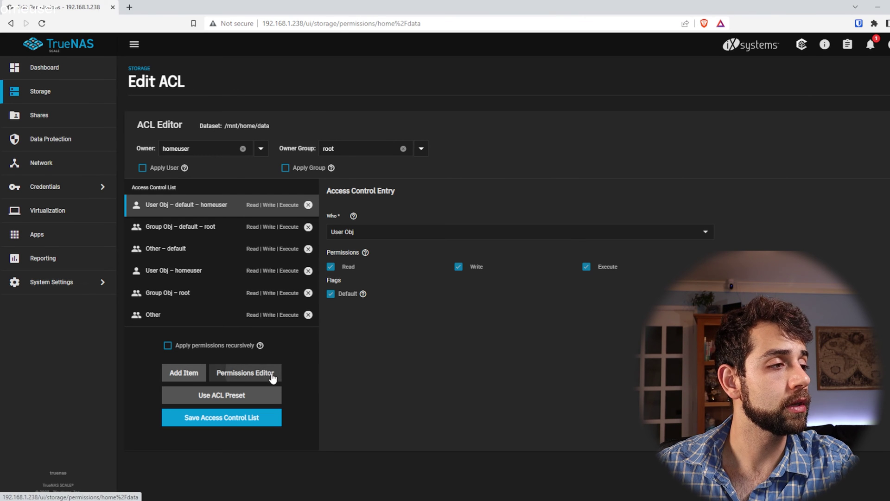
left_click(418, 419)
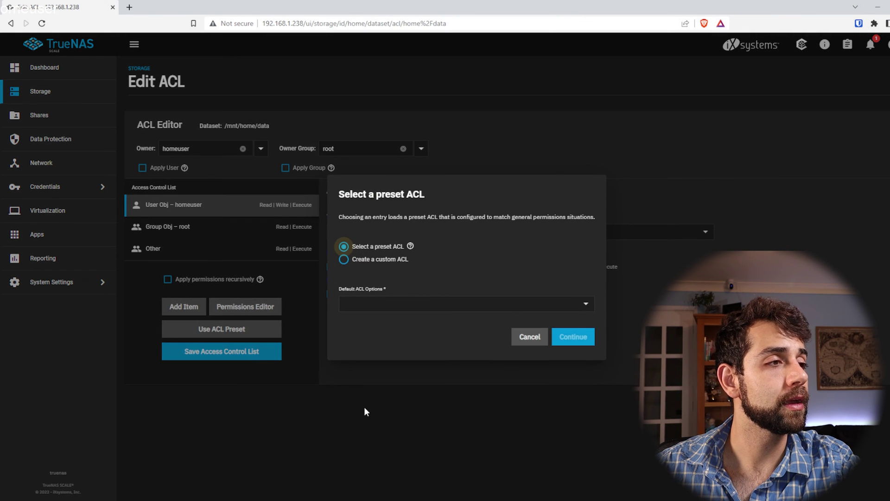
left_click(489, 308)
left_click(420, 324)
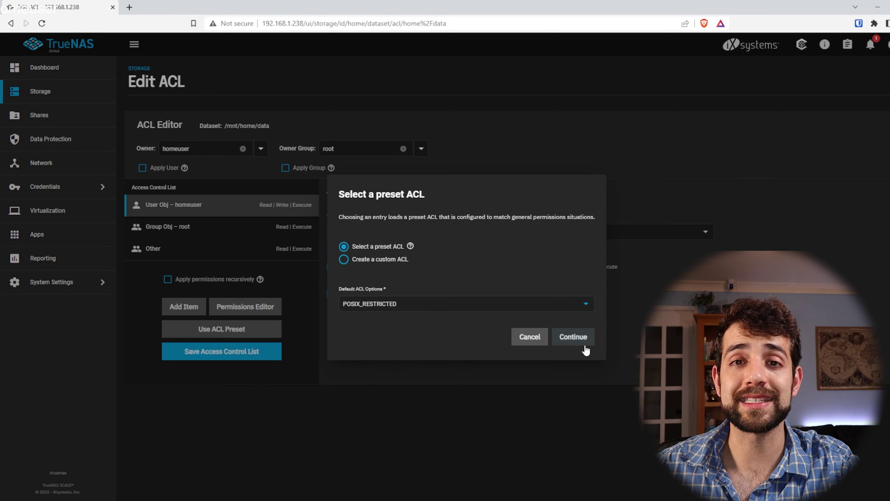
left_click(573, 336)
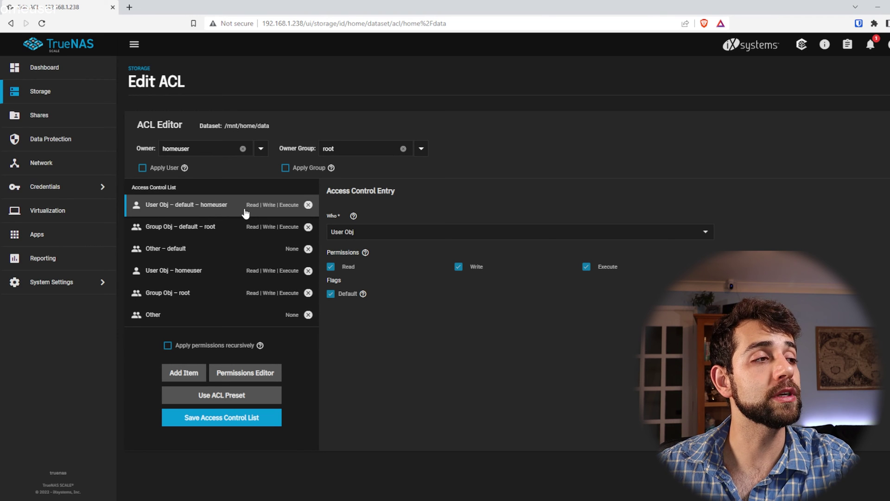
left_click(200, 252)
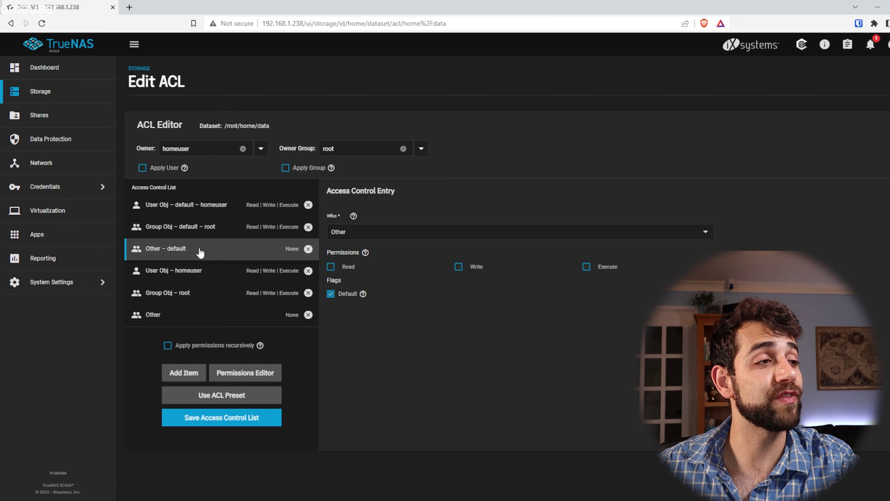
left_click(170, 319)
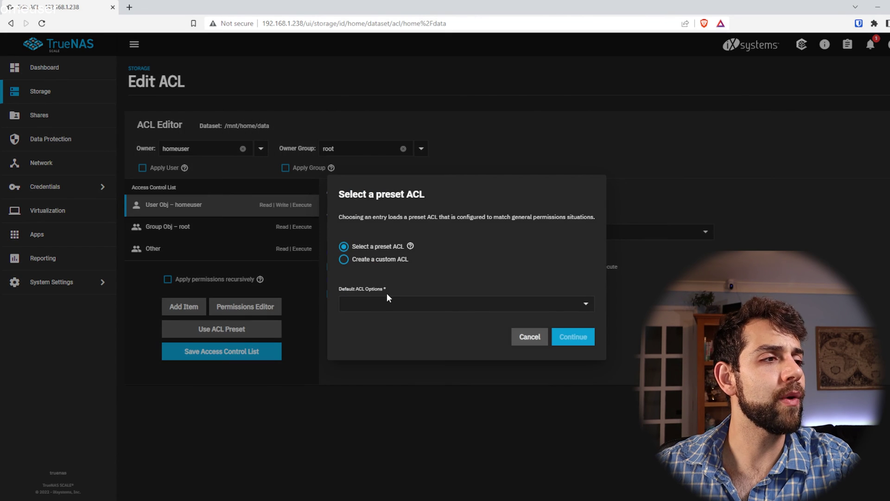
Step: Load the POSIX_HOME preset ACL entries and inspect the Other entry
left_click(387, 303)
left_click(390, 340)
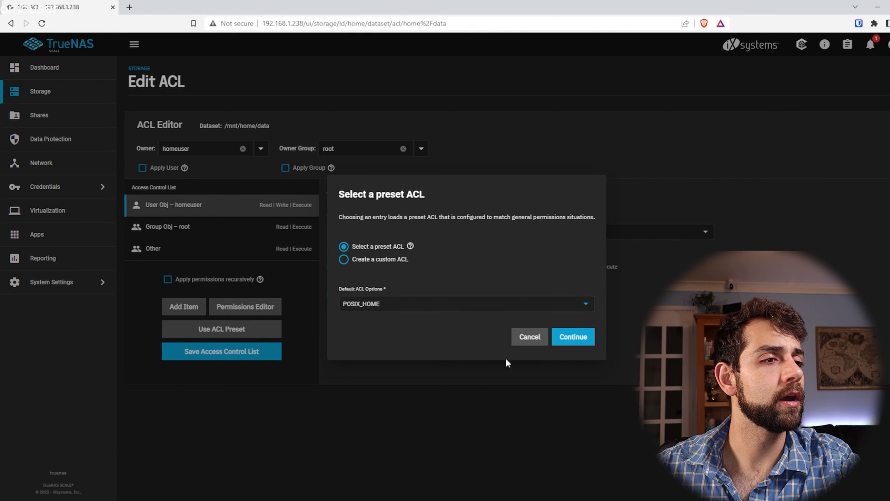
left_click(581, 341)
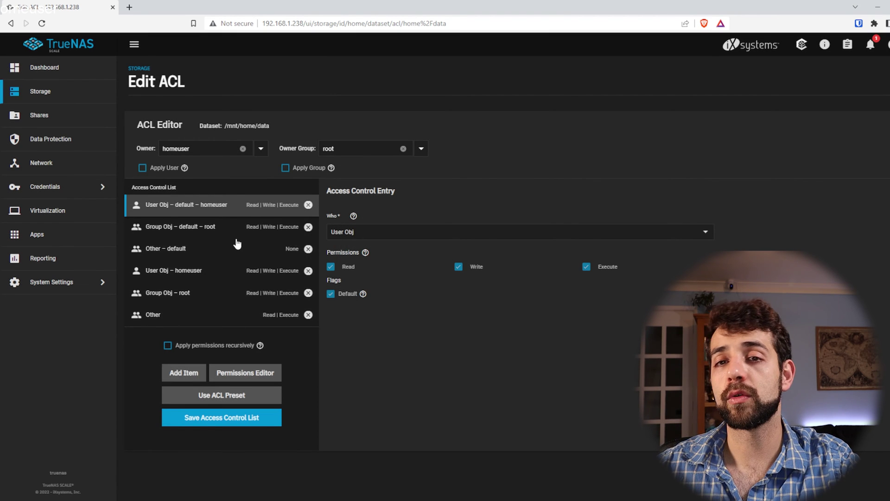
left_click(152, 319)
right_click(348, 274)
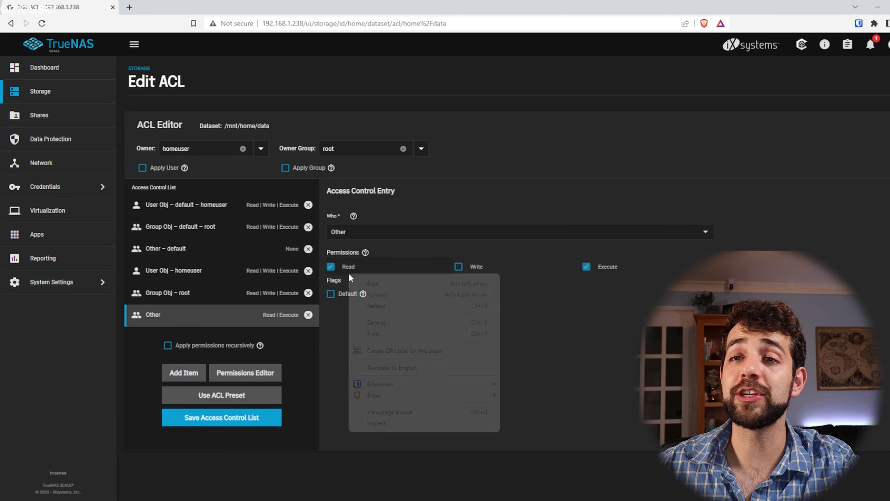
left_click(633, 284)
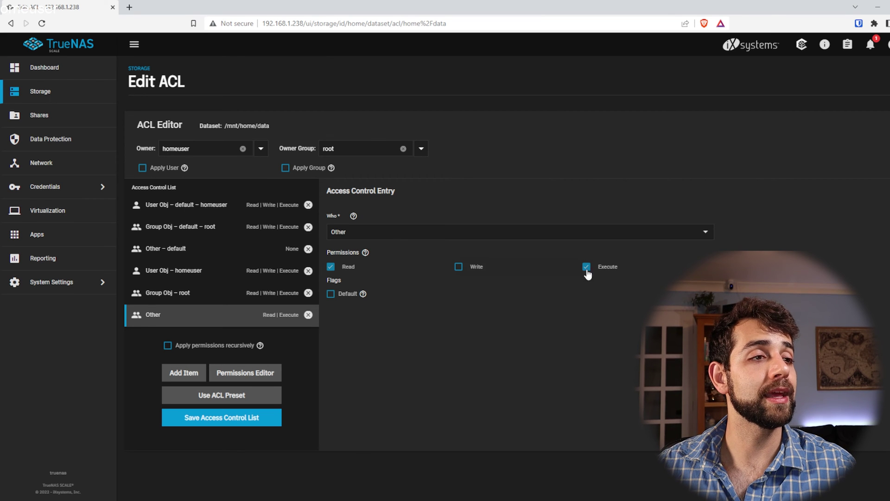
Step: In the Unix permissions editor, apply root as owner user and save
left_click(258, 371)
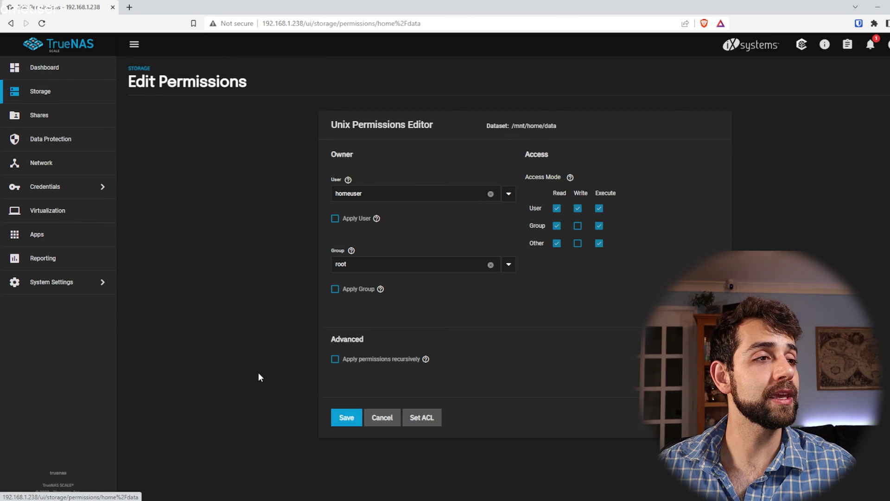
left_click(509, 193)
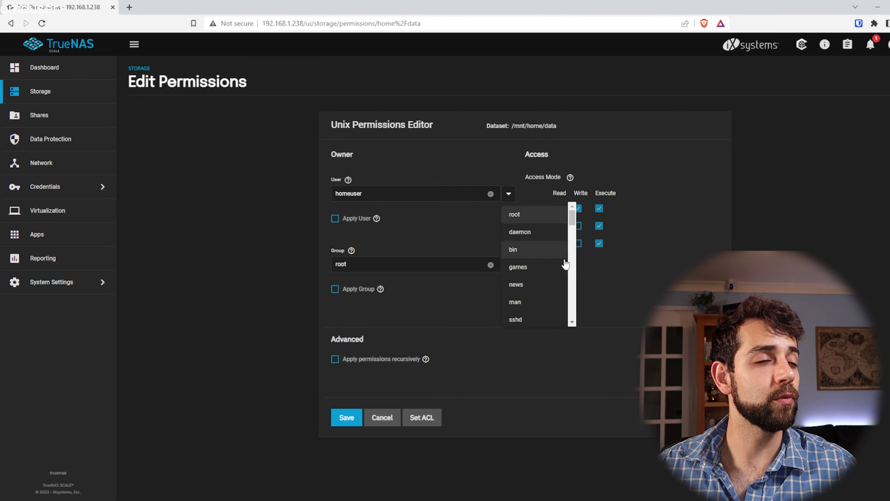
left_click(532, 216)
left_click(353, 221)
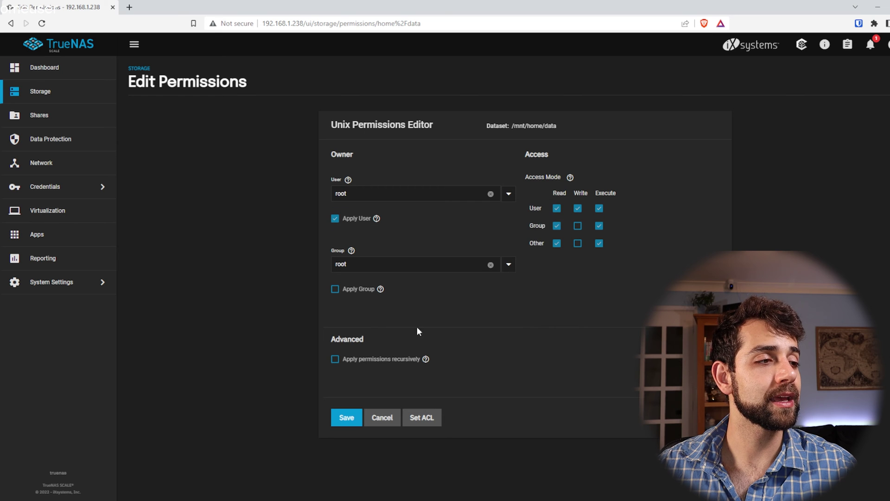
left_click(343, 417)
left_click(886, 200)
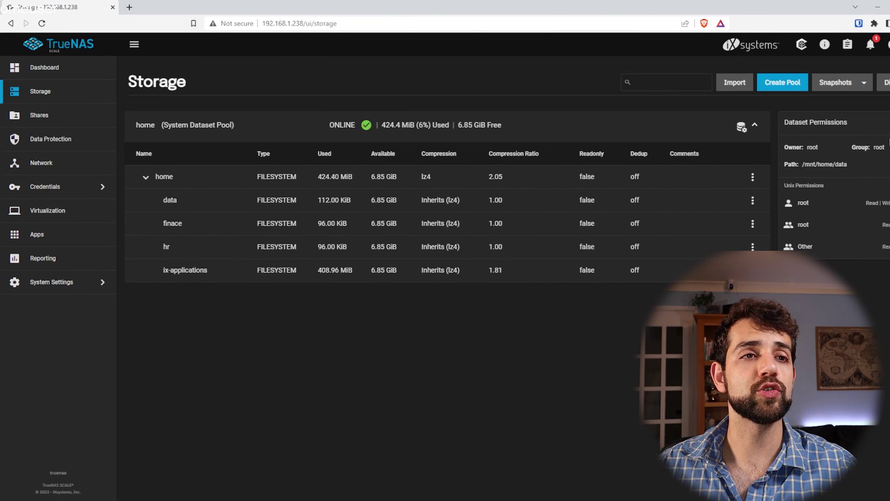
Step: Load the POSIX_ADMIN preset into the data dataset's ACL, then return to the basic Unix permissions editor
left_click(888, 142)
left_click(422, 417)
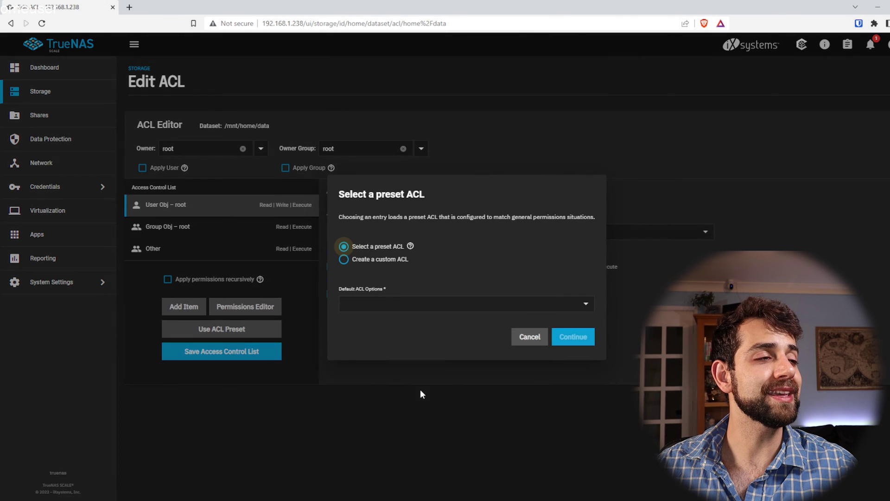
left_click(411, 310)
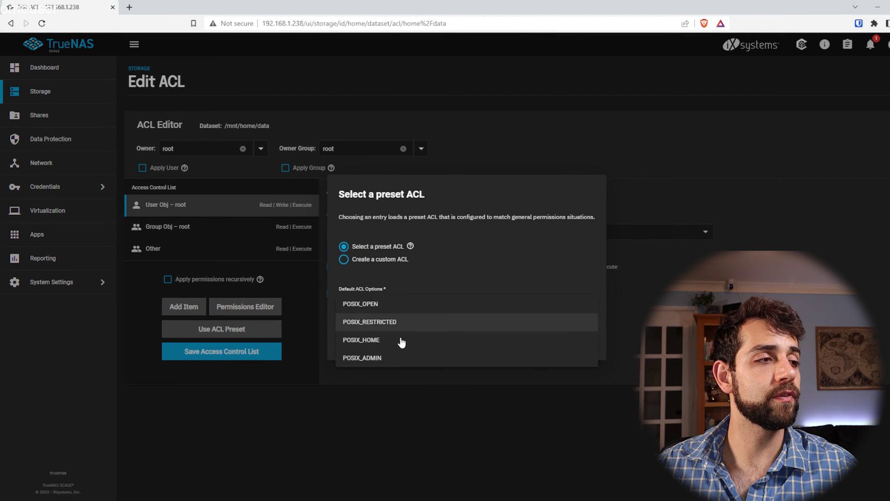
left_click(398, 360)
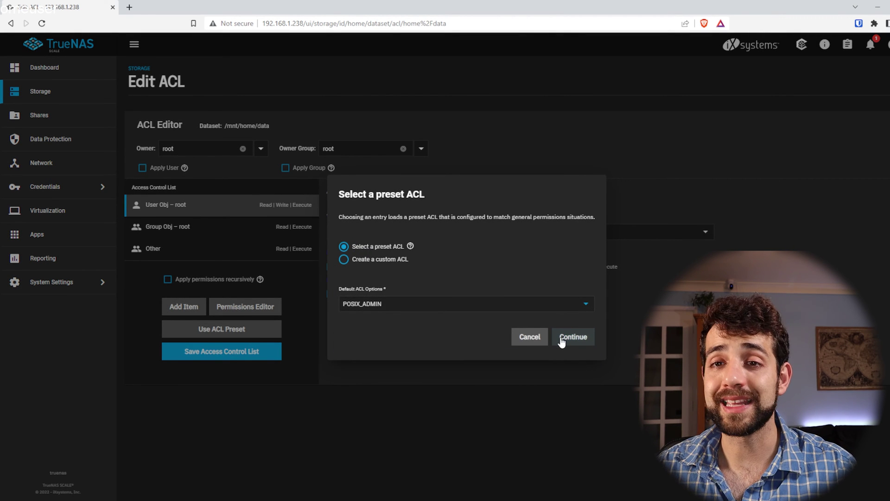
left_click(561, 340)
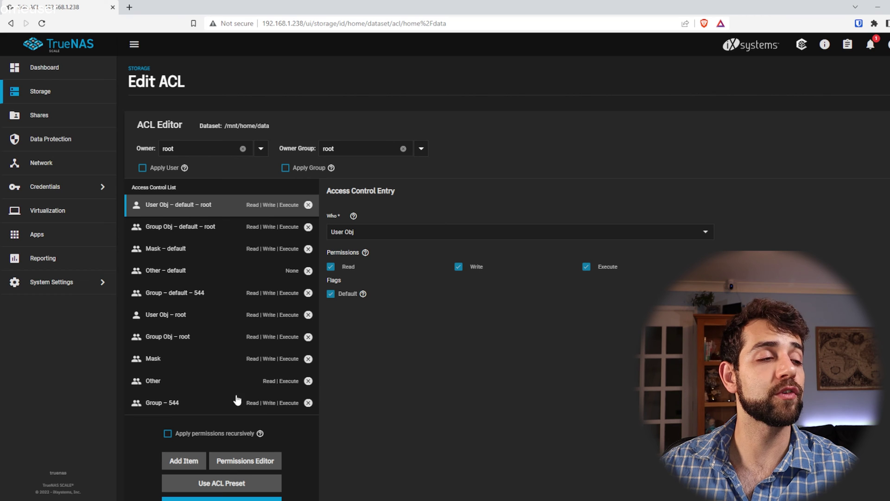
left_click(244, 461)
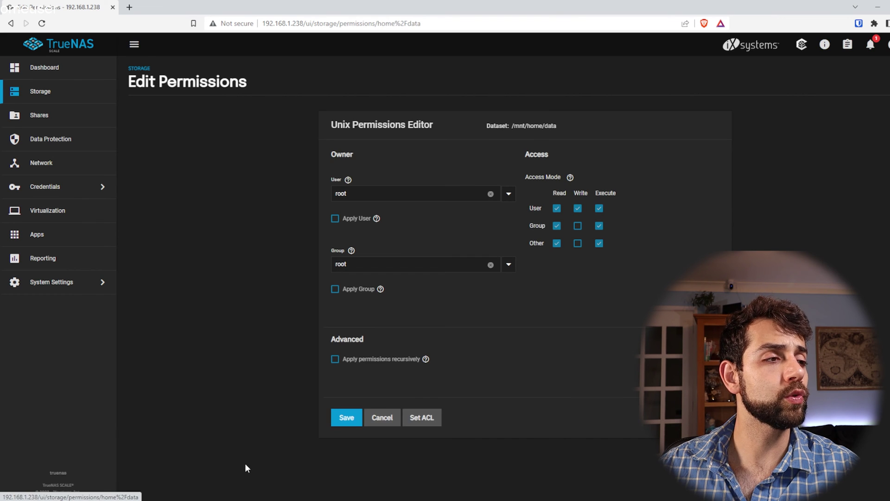
Step: Reload the data dataset's ACL from the POSIX_RESTRICTED preset, leaving root and Other entries
left_click(431, 416)
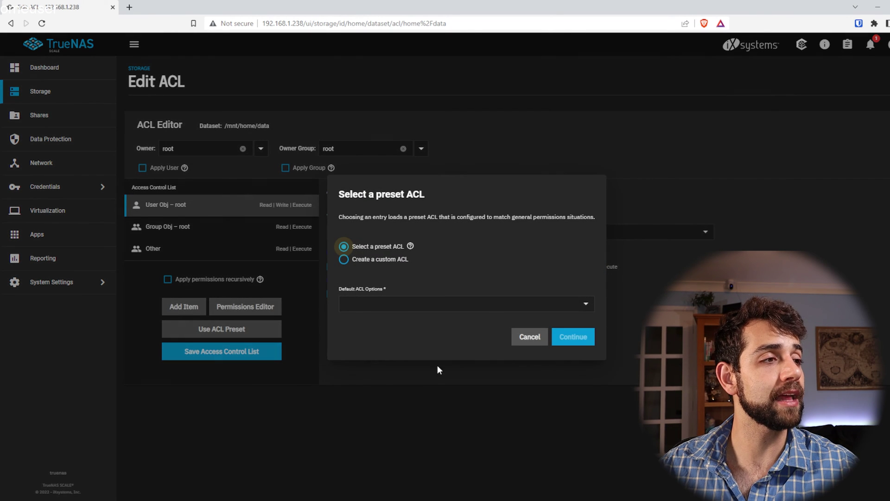
left_click(416, 304)
left_click(397, 320)
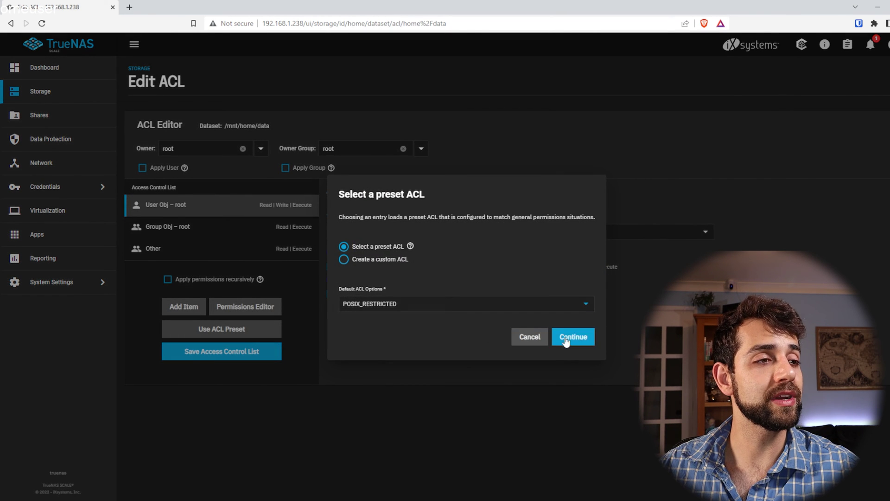
left_click(573, 337)
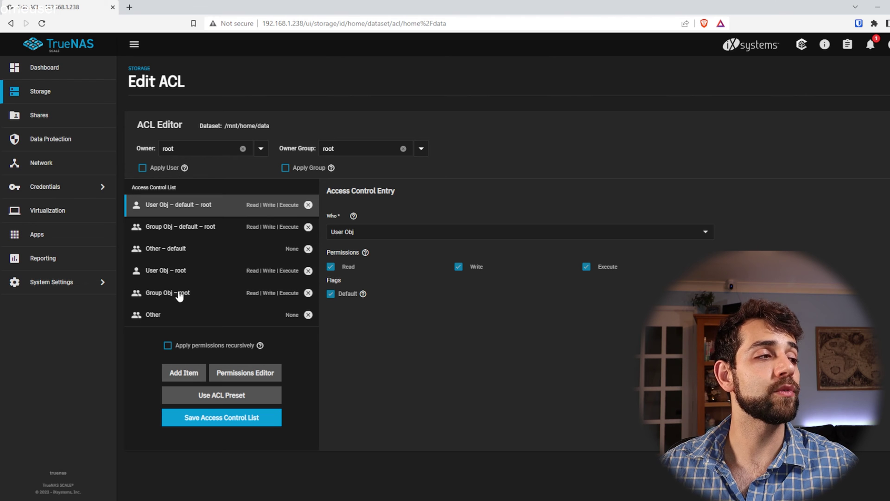
Step: Add a Mask entry with Read, Write and Execute to the data ACL
left_click(190, 378)
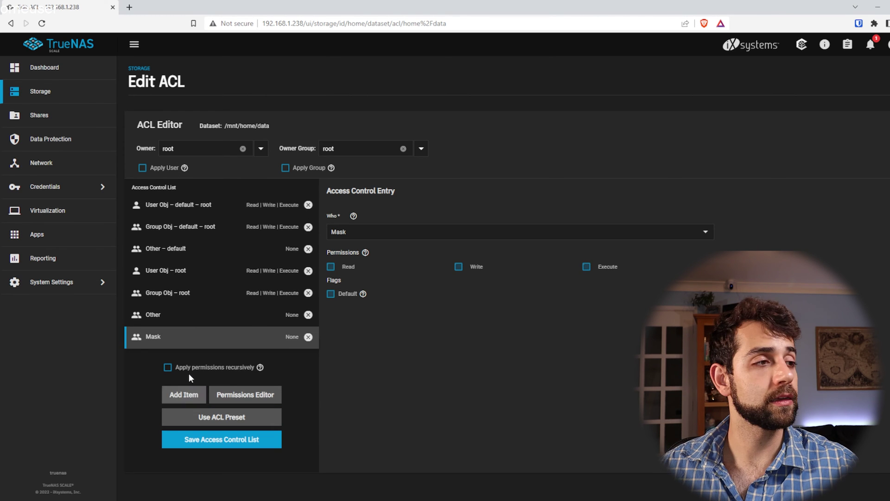
left_click(405, 236)
left_click(448, 366)
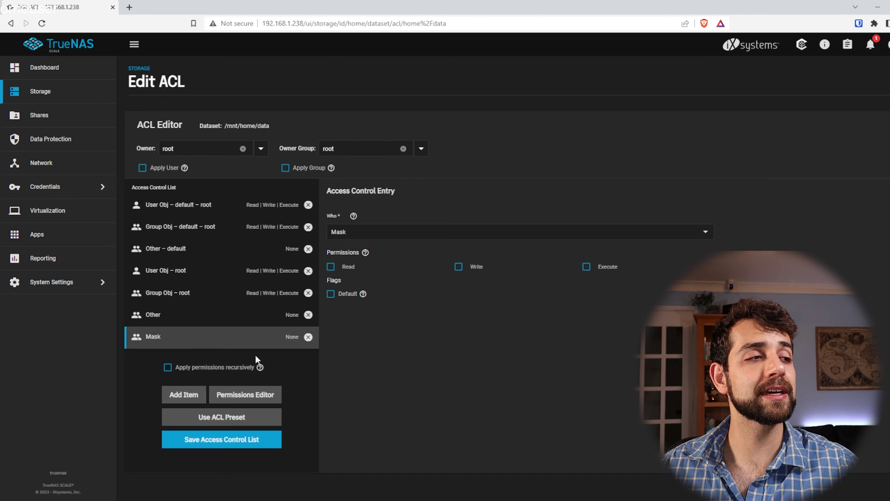
left_click(355, 267)
left_click(490, 273)
left_click(604, 274)
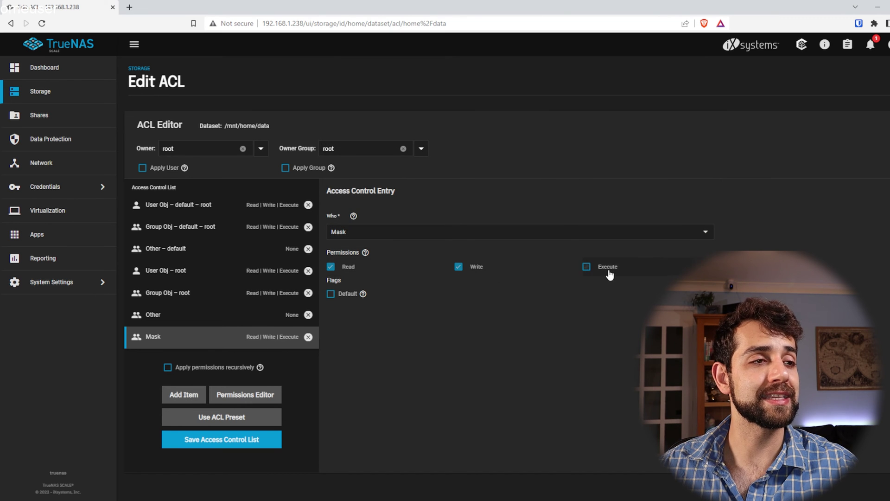
Step: Add a group entry for homeuser with Read, Write and Execute
left_click(181, 395)
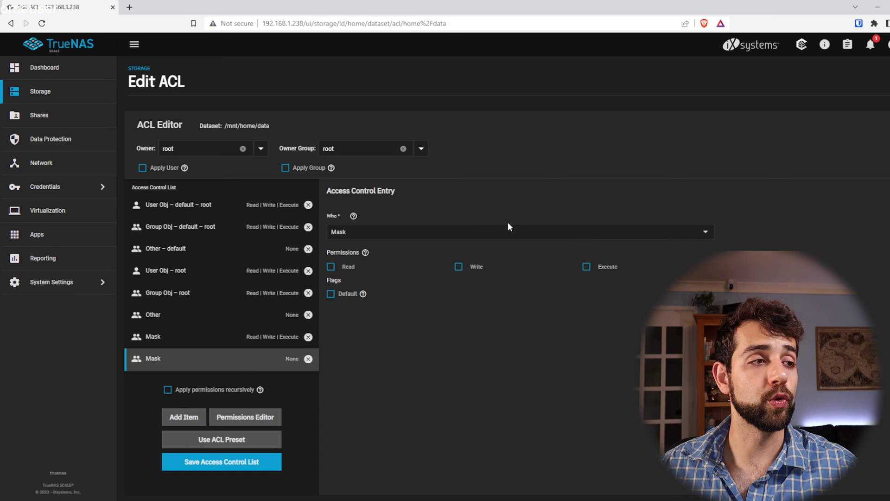
left_click(517, 231)
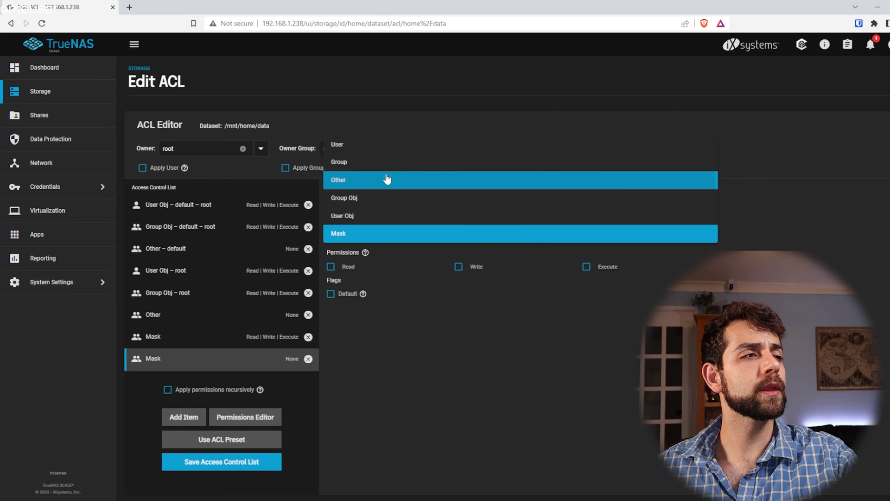
left_click(370, 163)
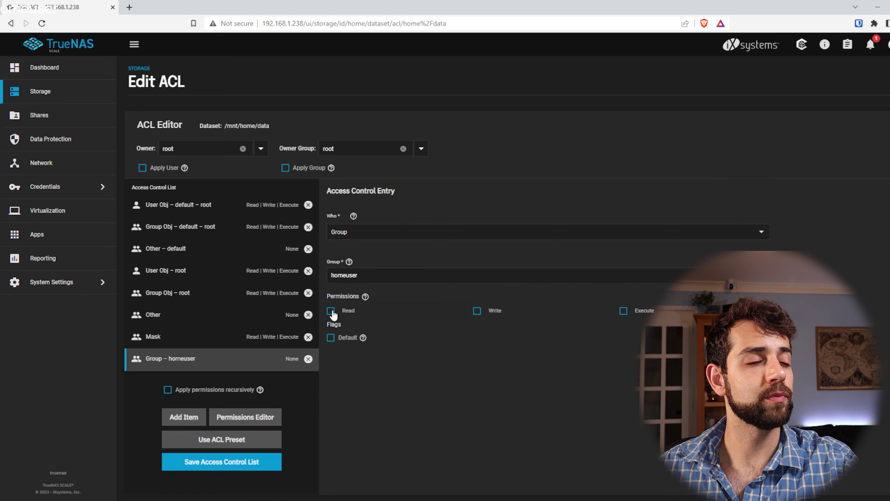
left_click(331, 311)
left_click(478, 311)
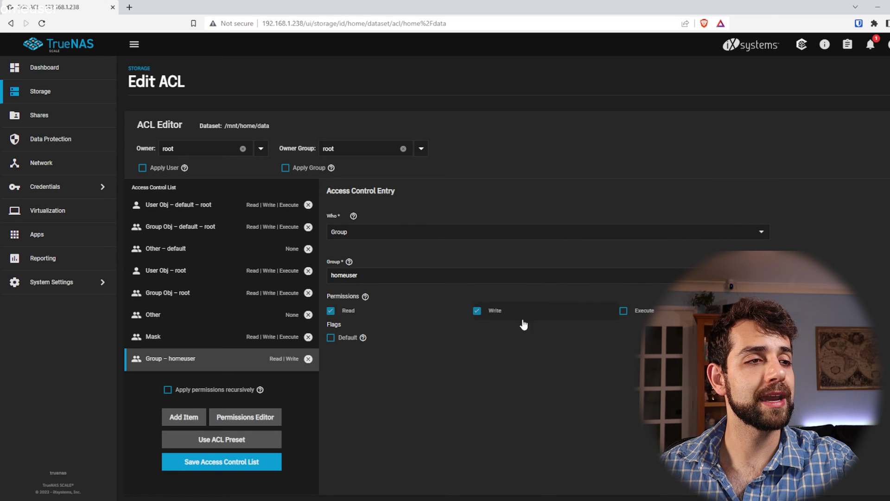
left_click(648, 315)
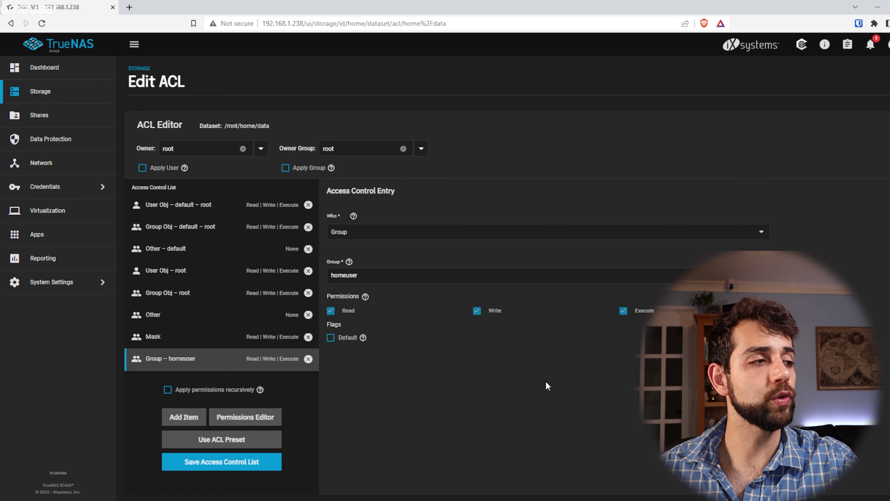
Step: Apply the ACL recursively, including child datasets, and save it
left_click(168, 390)
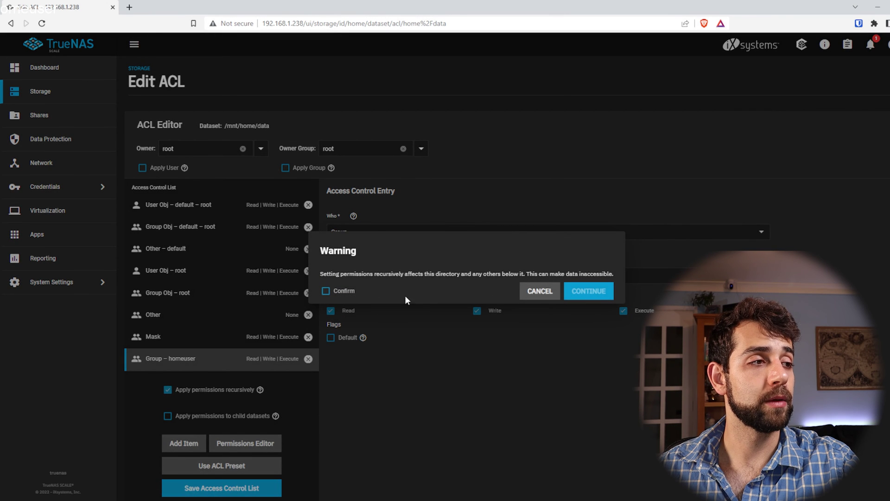
left_click(345, 294)
left_click(603, 291)
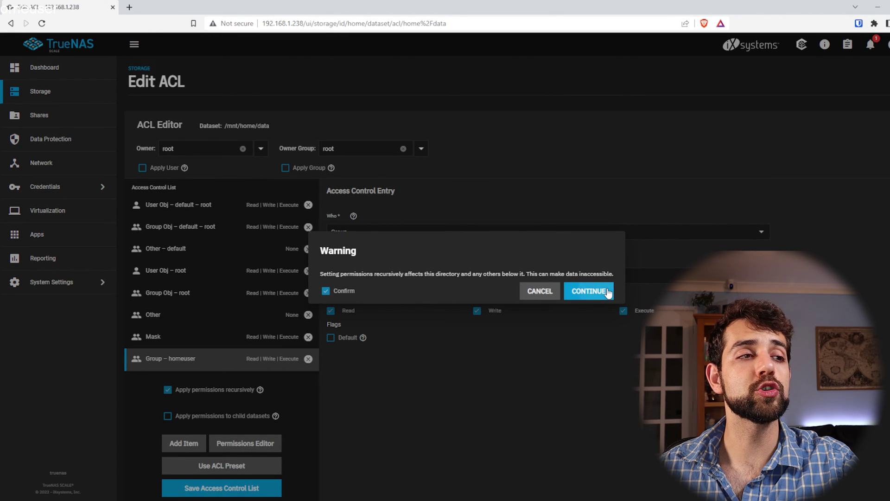
left_click(216, 420)
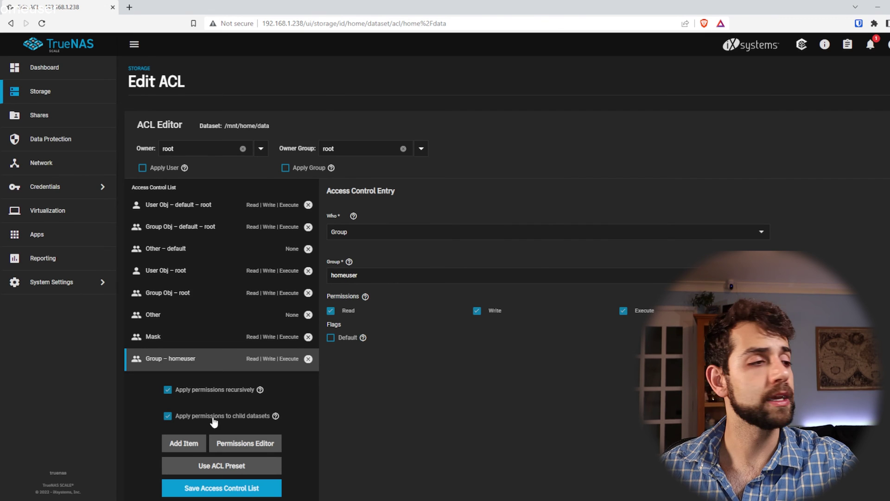
scroll(214, 422, "down", 1)
left_click(214, 463)
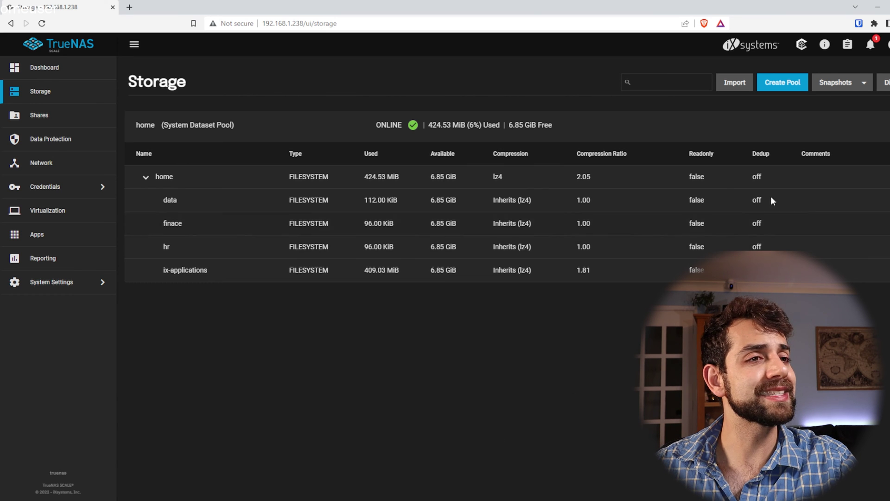
Step: Open the finace dataset's permissions editor from the Storage page
left_click(883, 270)
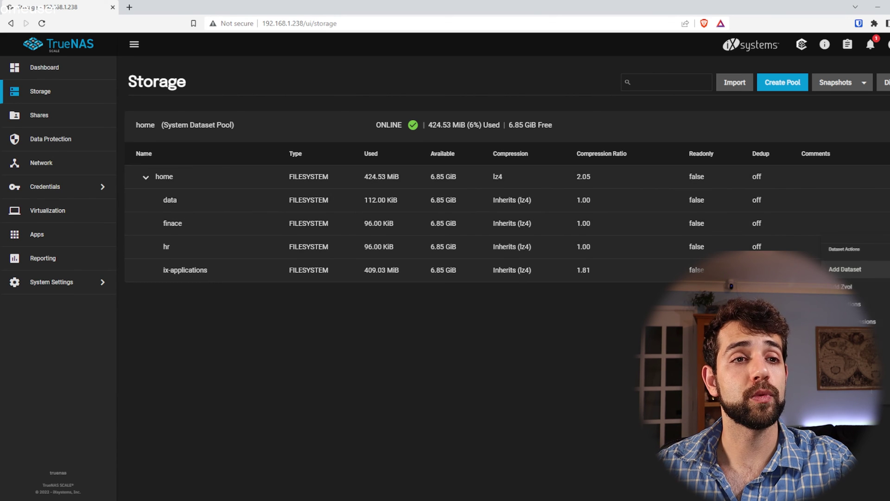
left_click(875, 323)
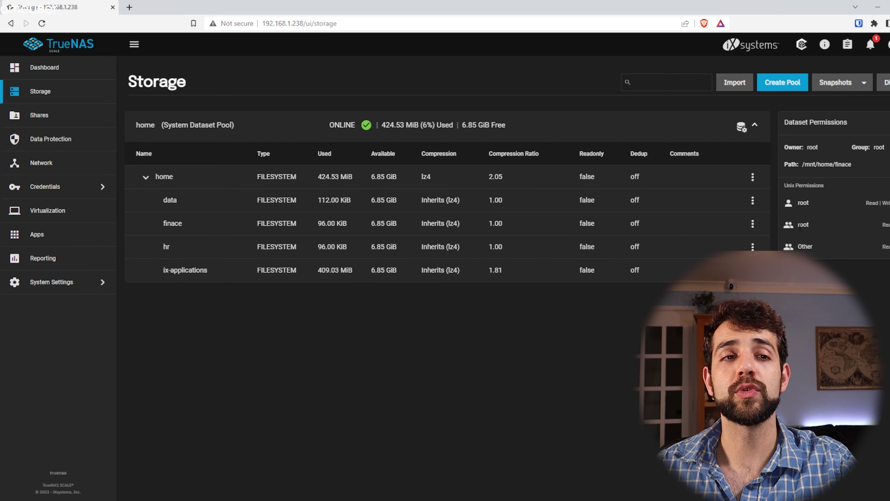
left_click(872, 274)
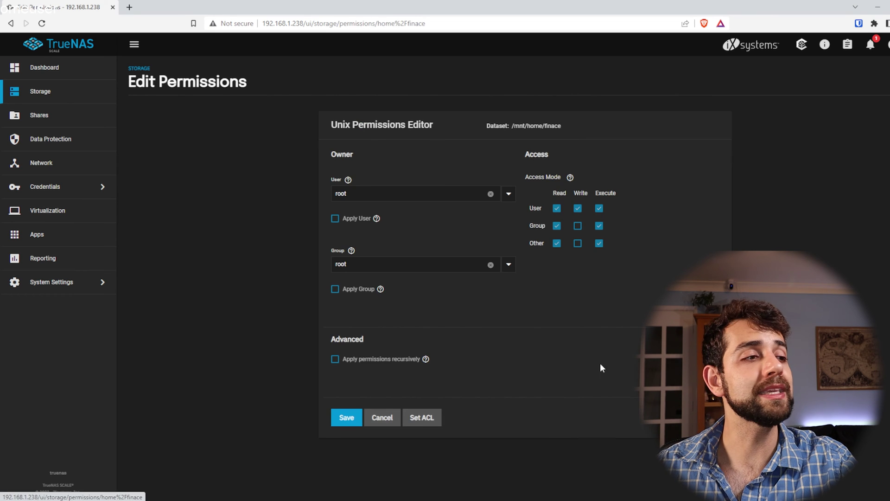
Step: Load the POSIX_RESTRICTED preset into the finace ACL
left_click(432, 420)
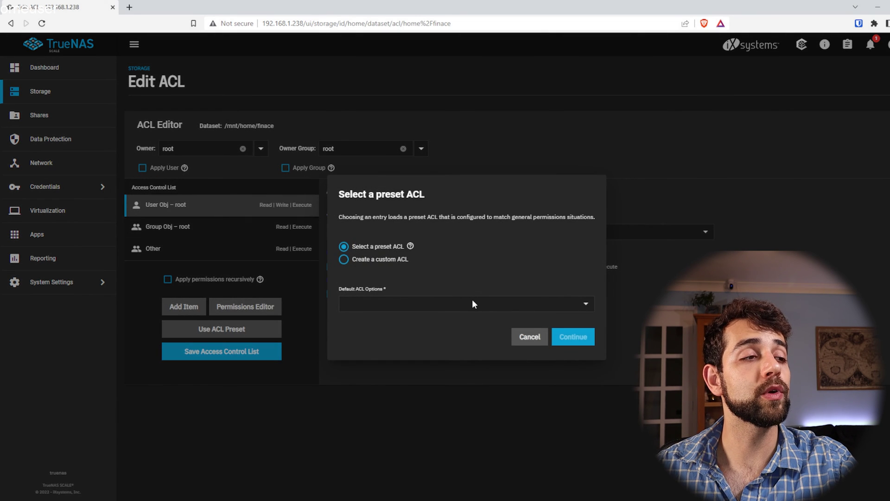
left_click(417, 305)
left_click(402, 319)
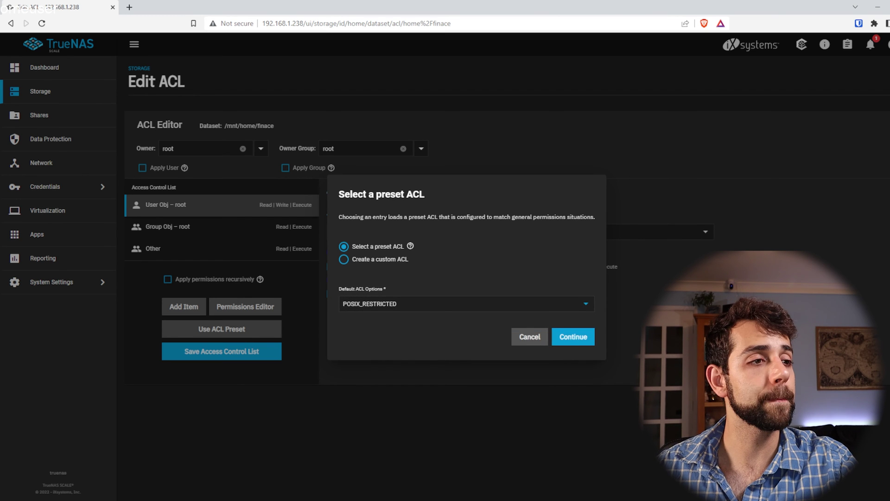
left_click(575, 339)
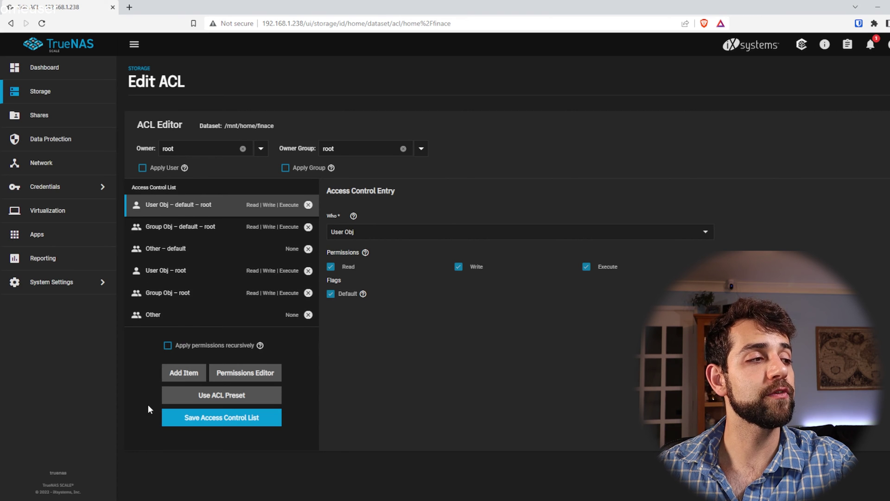
Step: Add a Mask entry with Read, Write and Execute to the finace ACL
left_click(194, 374)
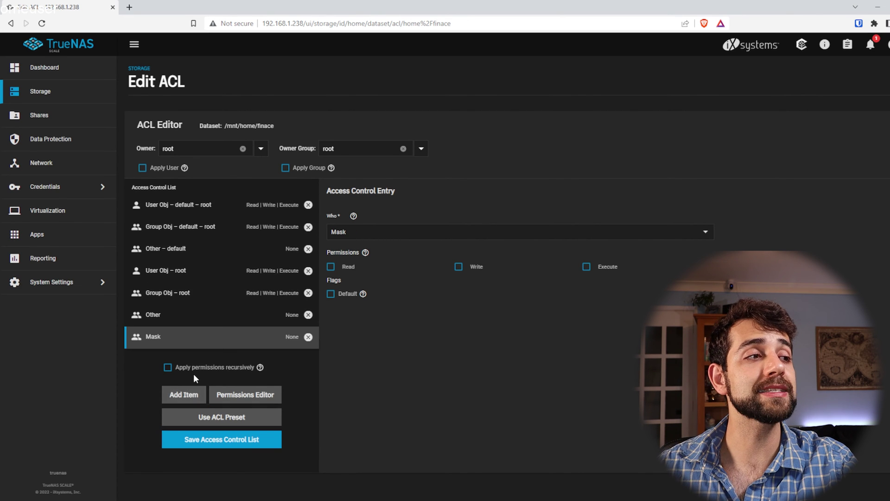
left_click(374, 266)
left_click(503, 277)
left_click(605, 267)
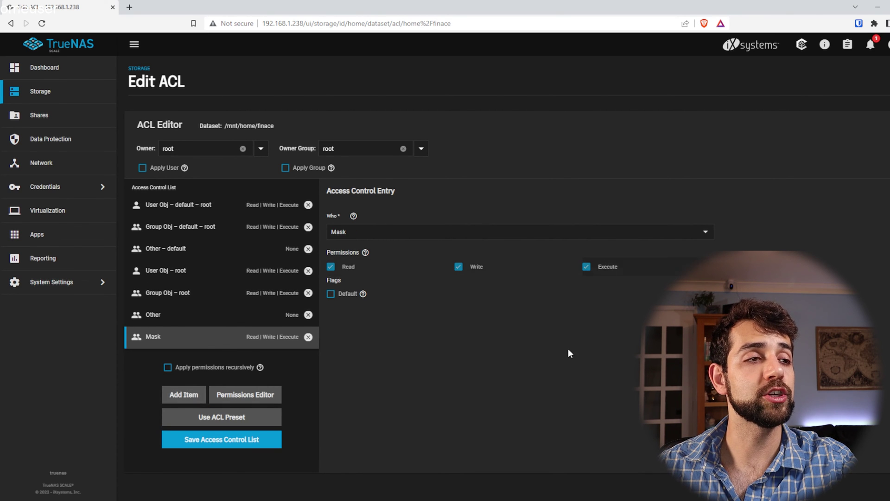
Step: Add a group entry and set its group to finance
left_click(177, 396)
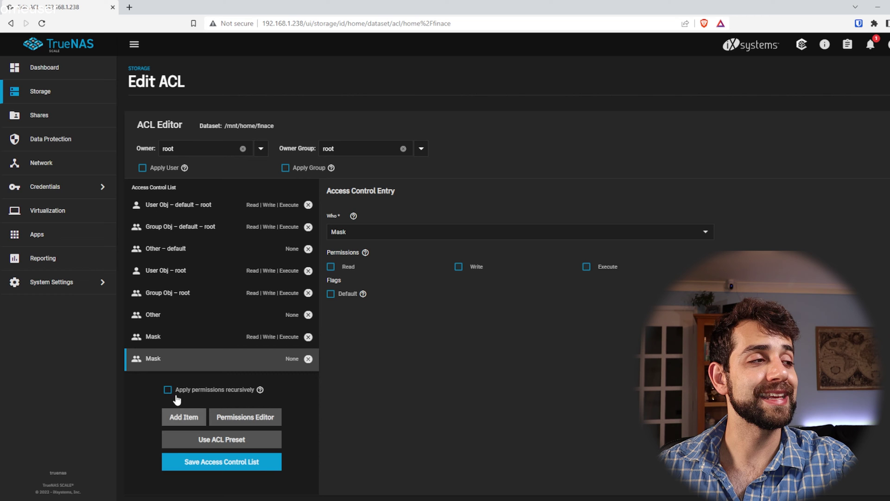
left_click(444, 231)
left_click(354, 163)
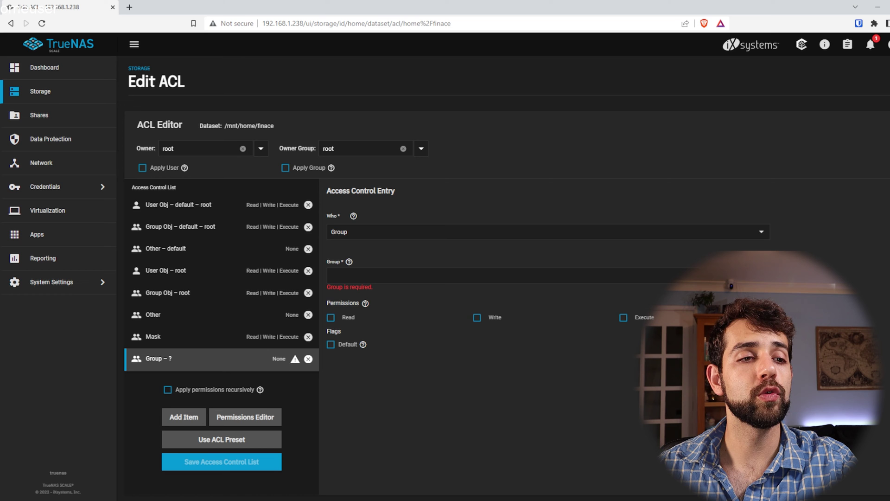
type("finance")
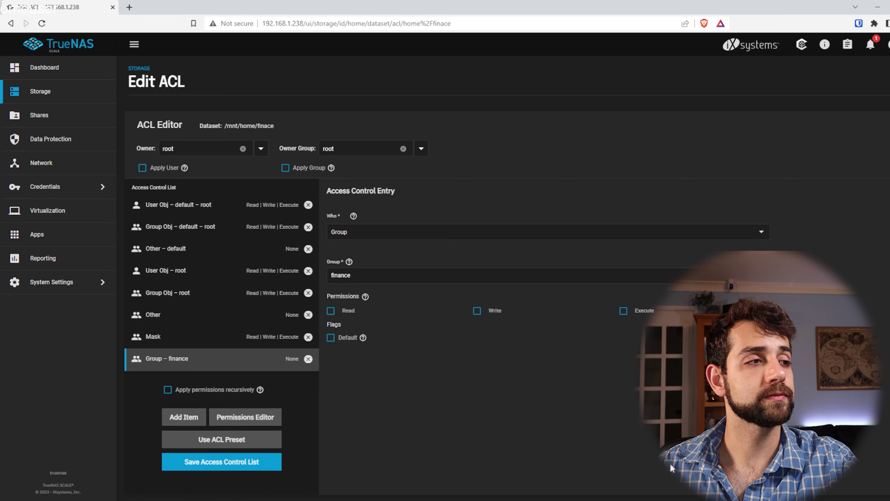
Step: Apply recursively to child datasets, give finance Read/Write/Execute, and save the ACL
left_click(185, 391)
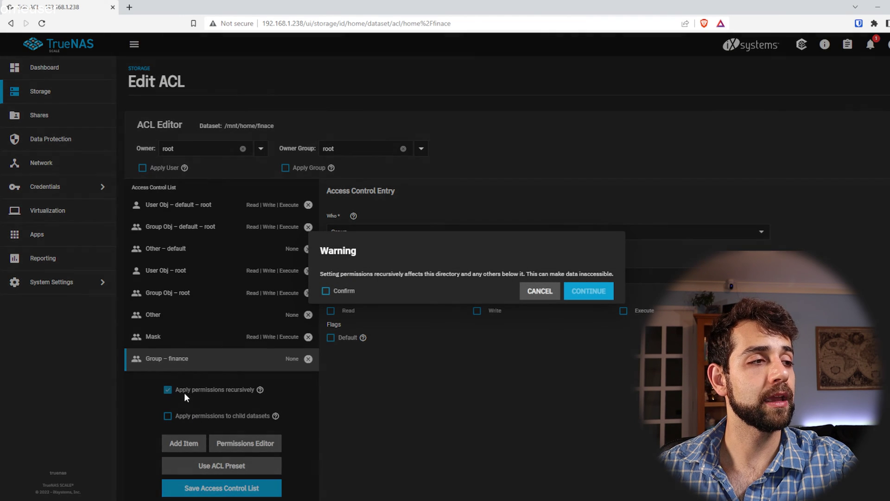
left_click(326, 290)
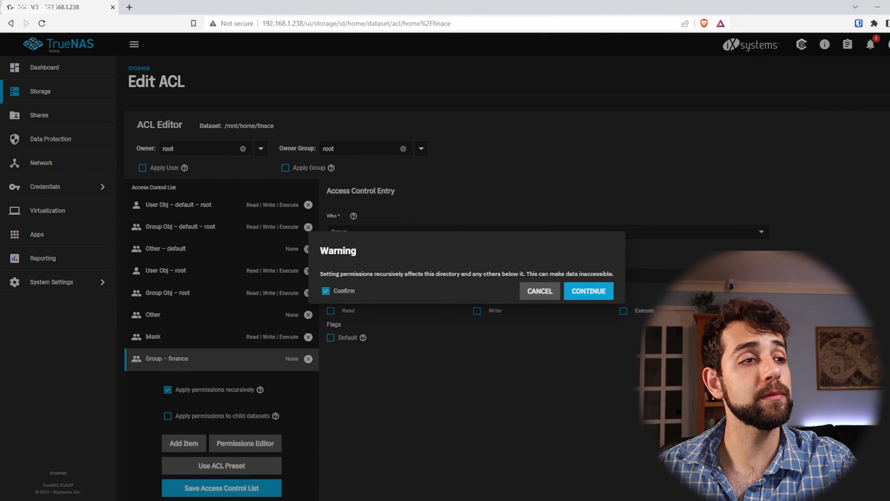
left_click(594, 296)
left_click(198, 419)
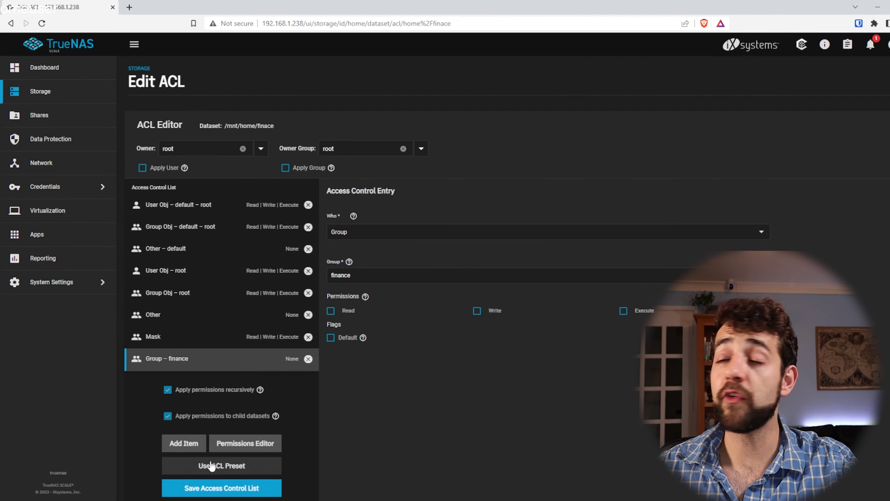
left_click(345, 314)
left_click(477, 311)
left_click(623, 311)
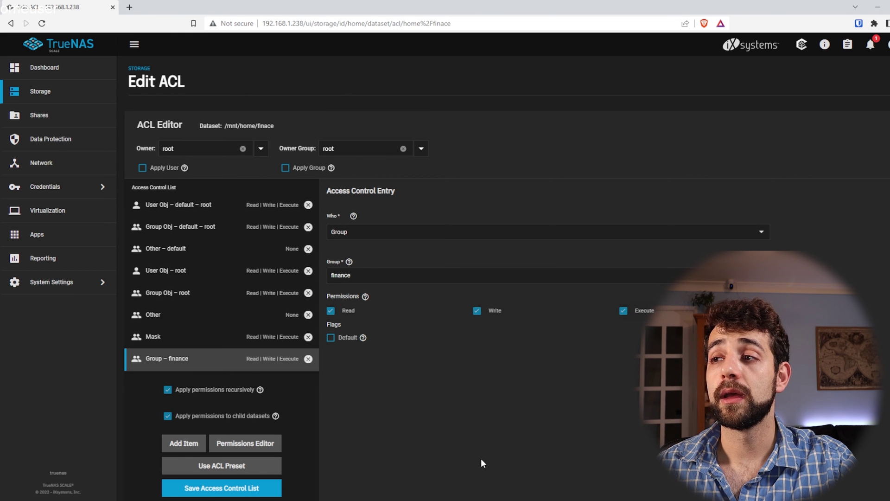
left_click(212, 489)
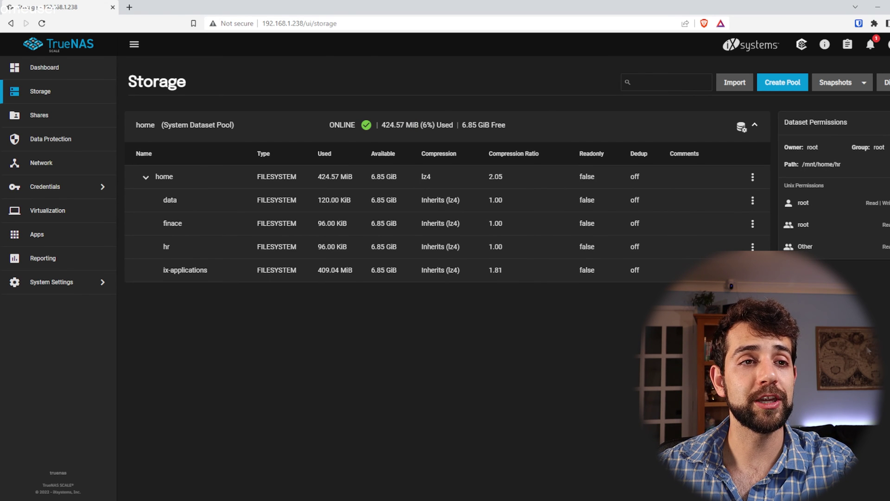
Step: Start an ACL for the hr dataset from the POSIX_RESTRICTED preset
left_click(795, 269)
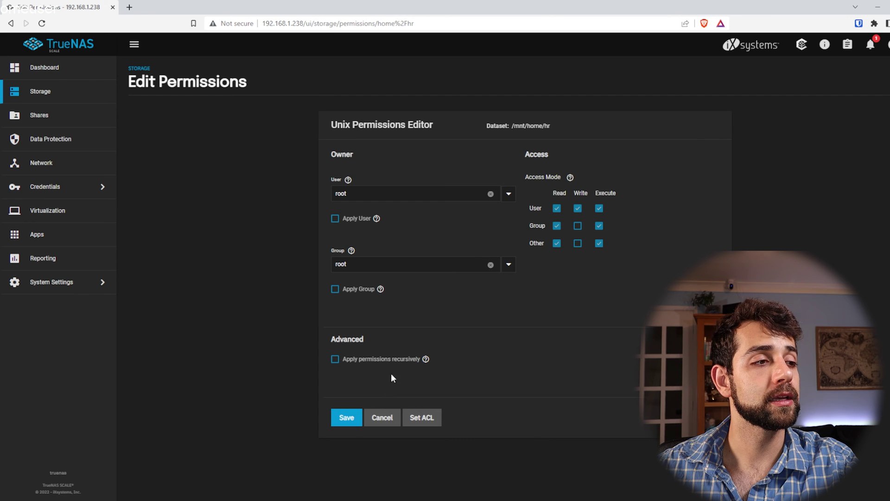
left_click(422, 417)
left_click(529, 306)
left_click(401, 321)
left_click(562, 337)
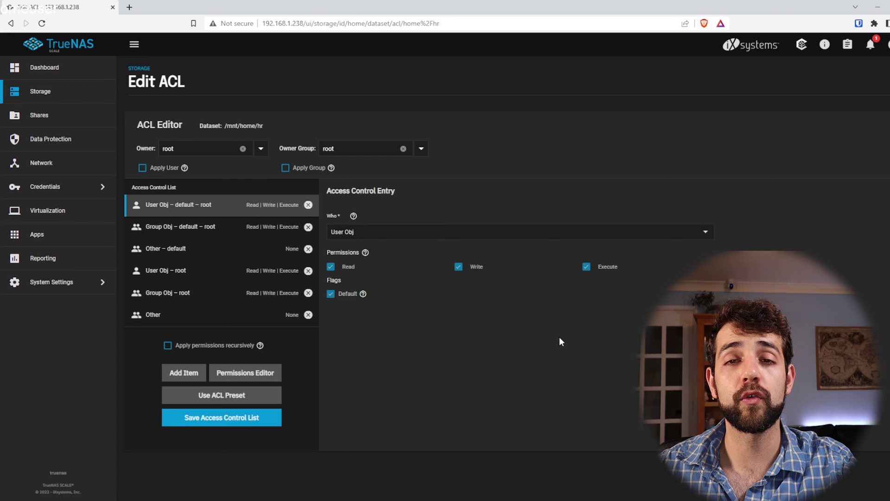
Step: Add a Mask entry with Read, Write and Execute
left_click(177, 375)
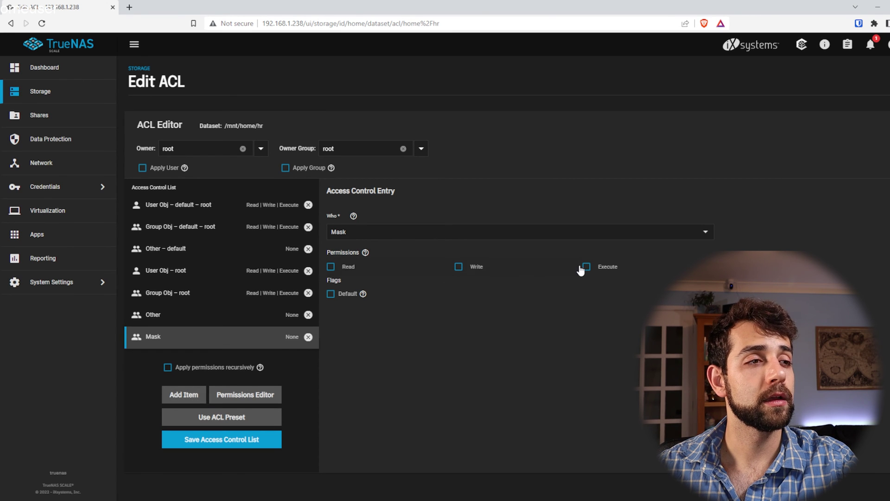
left_click(366, 268)
left_click(490, 268)
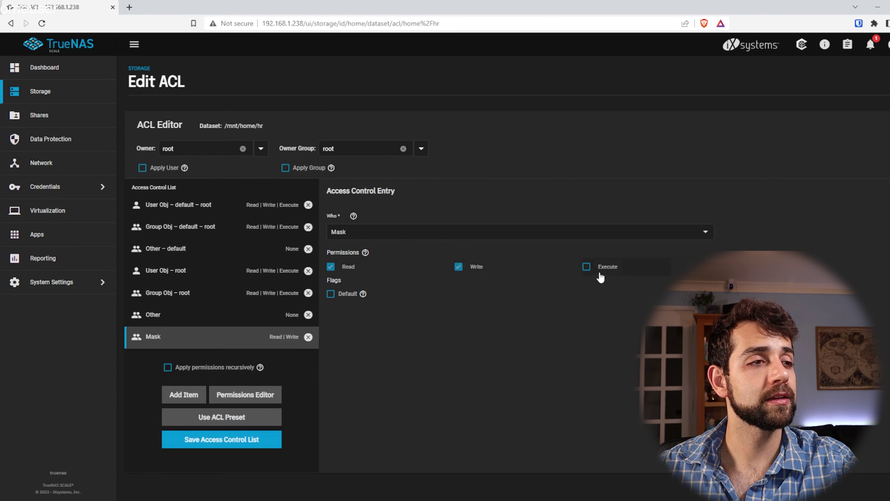
left_click(599, 274)
Step: Add a group entry for HR with Read, Write and Execute
left_click(177, 400)
left_click(362, 271)
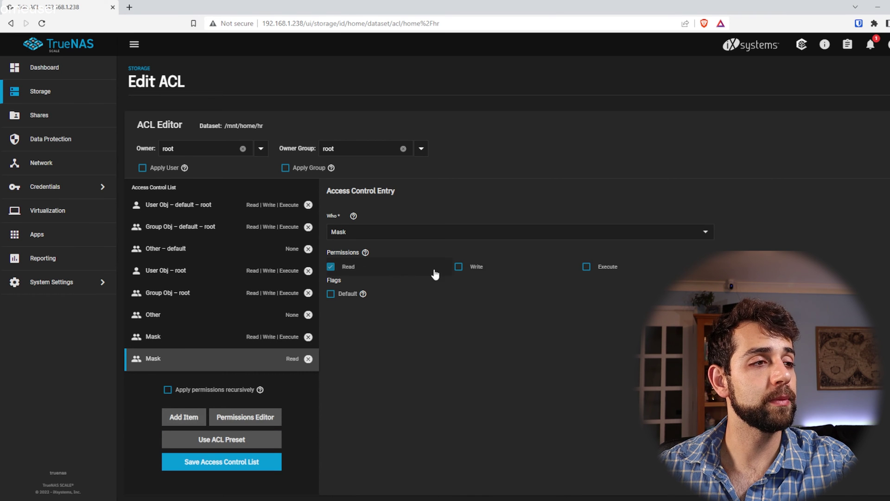
left_click(468, 272)
left_click(624, 272)
left_click(707, 233)
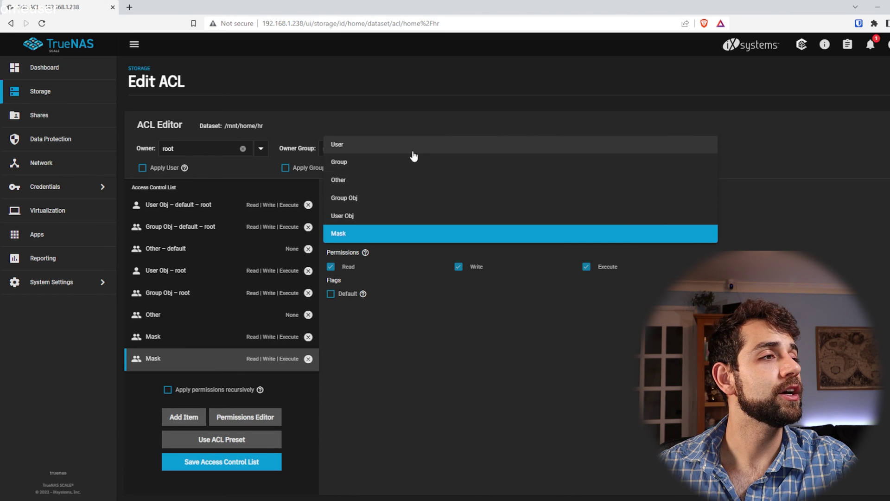
left_click(411, 157)
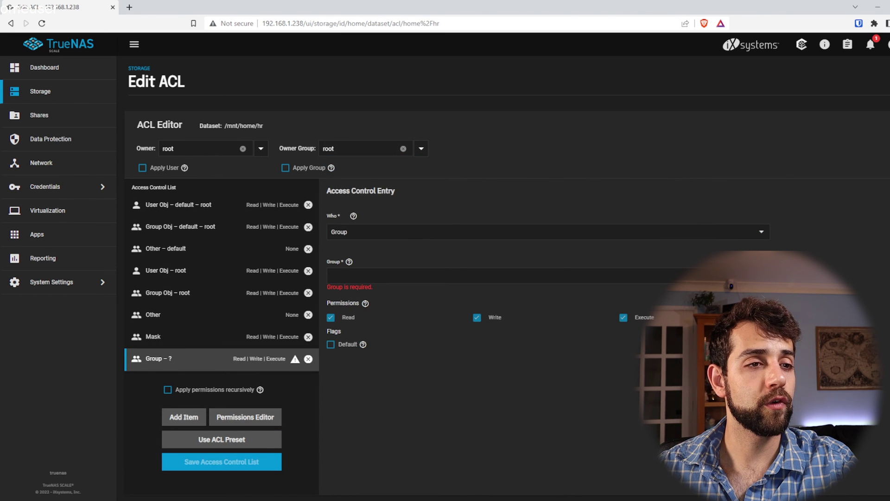
type("HR")
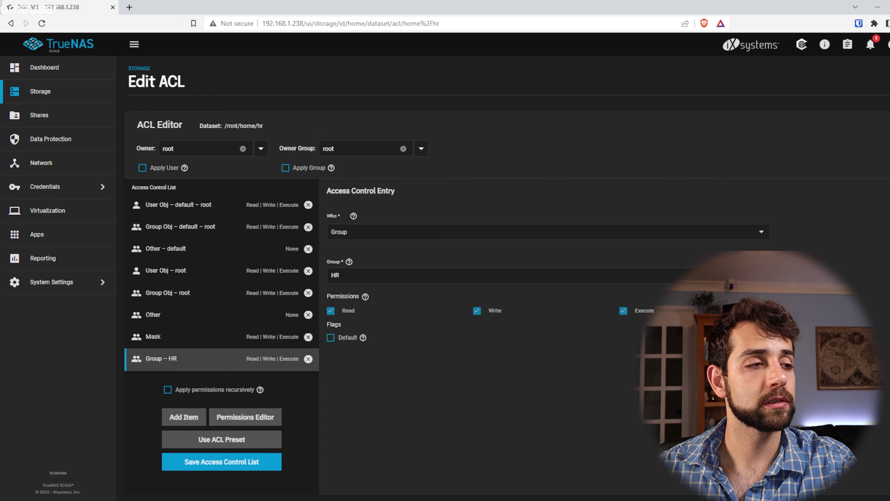
Step: Apply the hr ACL recursively and save it, then view the data dataset's permissions
left_click(168, 389)
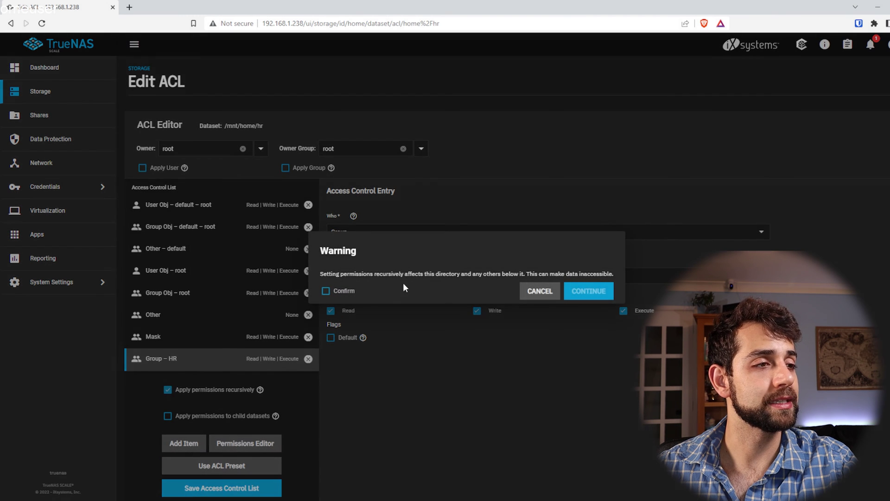
left_click(371, 290)
left_click(246, 415)
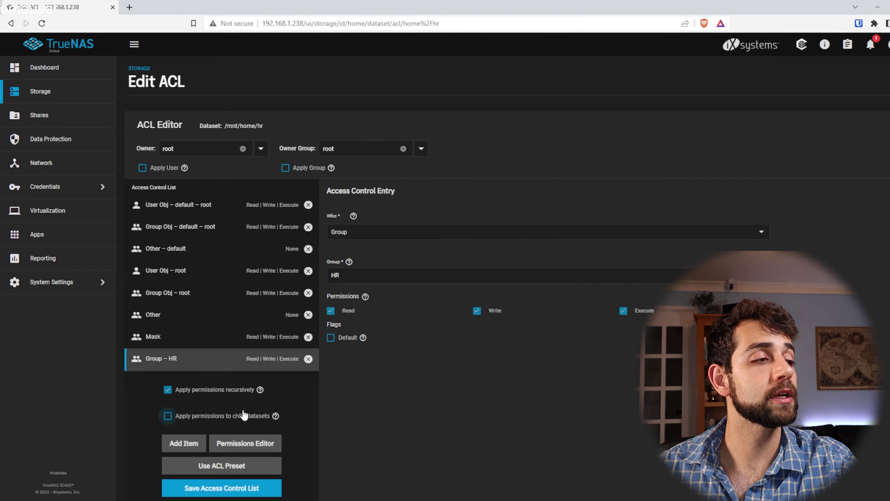
left_click(242, 488)
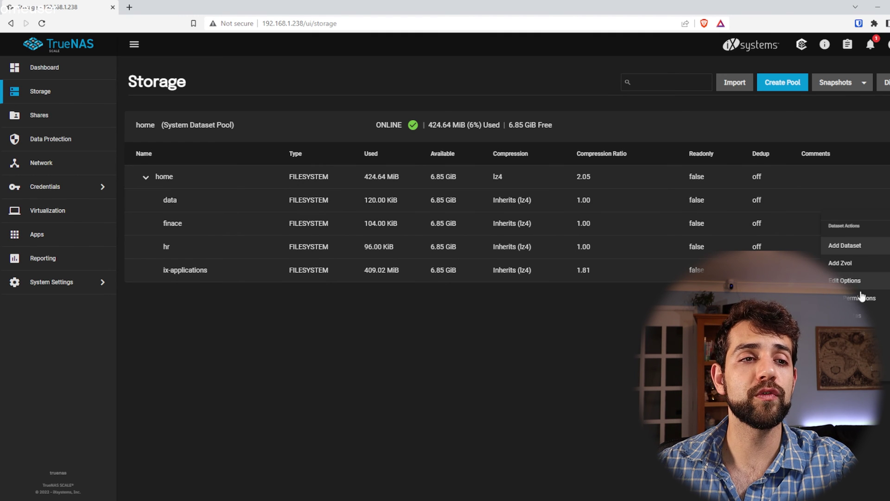
left_click(875, 304)
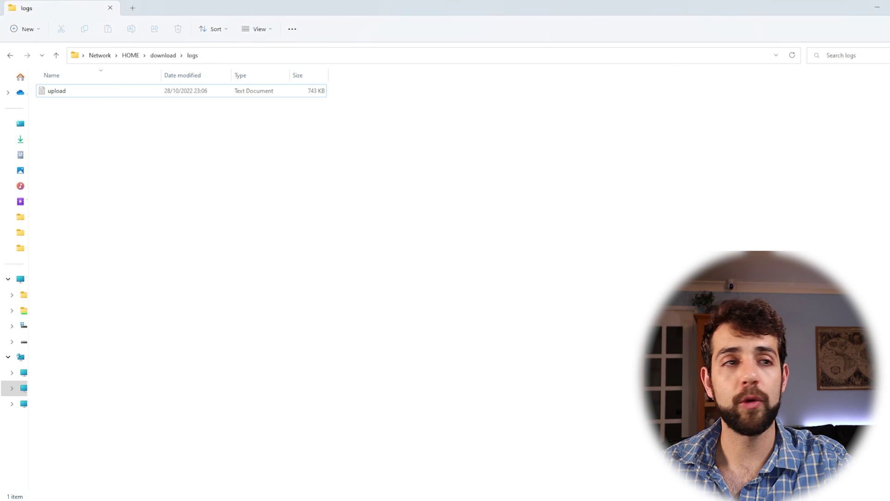
Step: Navigate File Explorer to the server at \\192.168.1.238
left_click(99, 56)
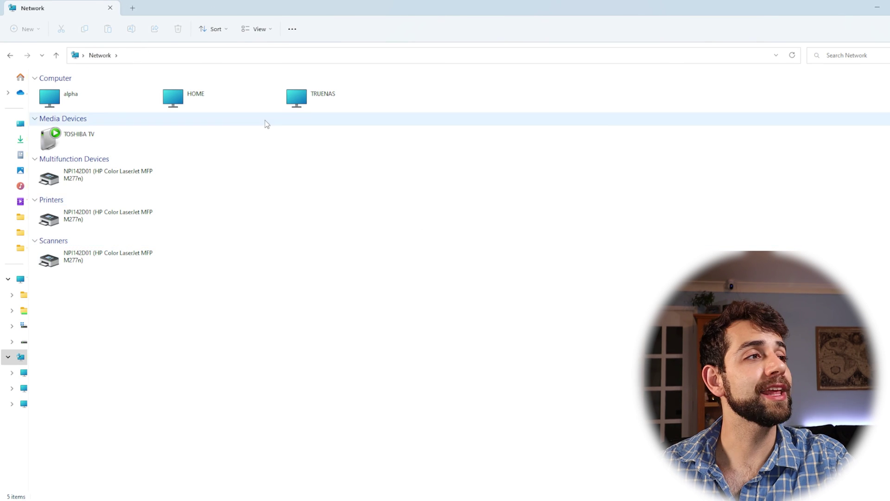
left_click(263, 55)
left_click_drag(407, 7, 377, 49)
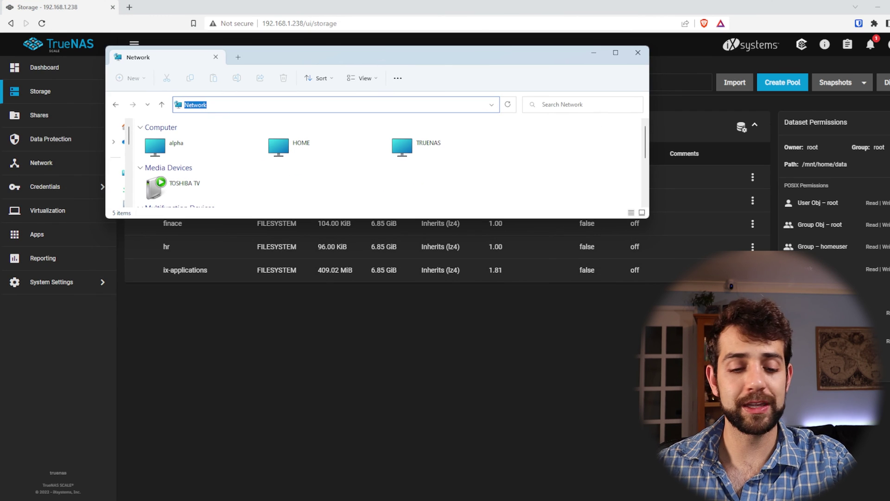
type("\\\\19")
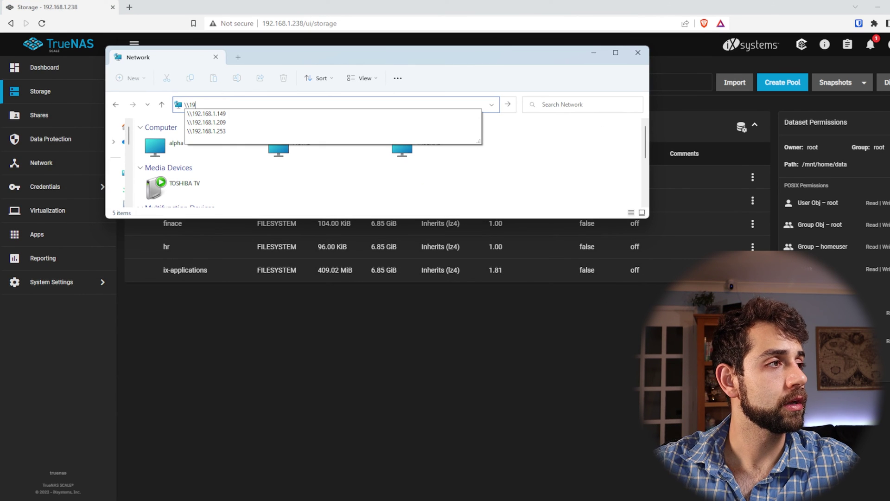
key("Down")
key("Down")
key("BackSpace")
key("BackSpace")
key("BackSpace")
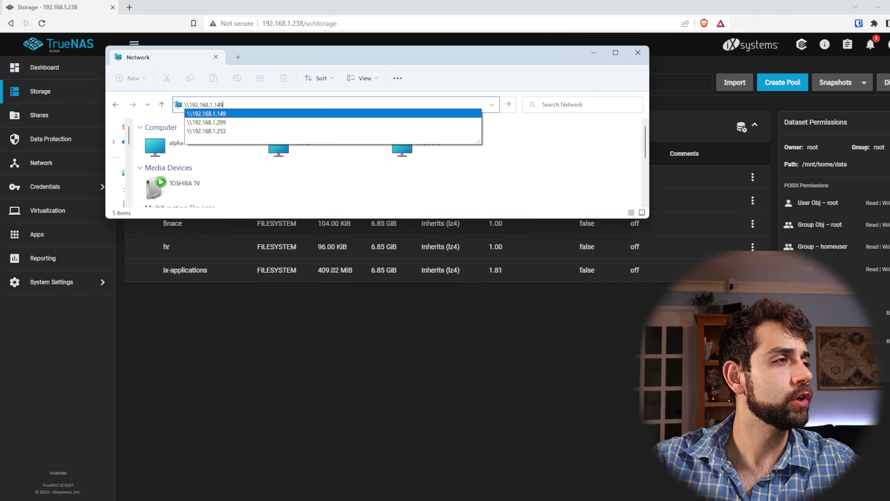
type("238")
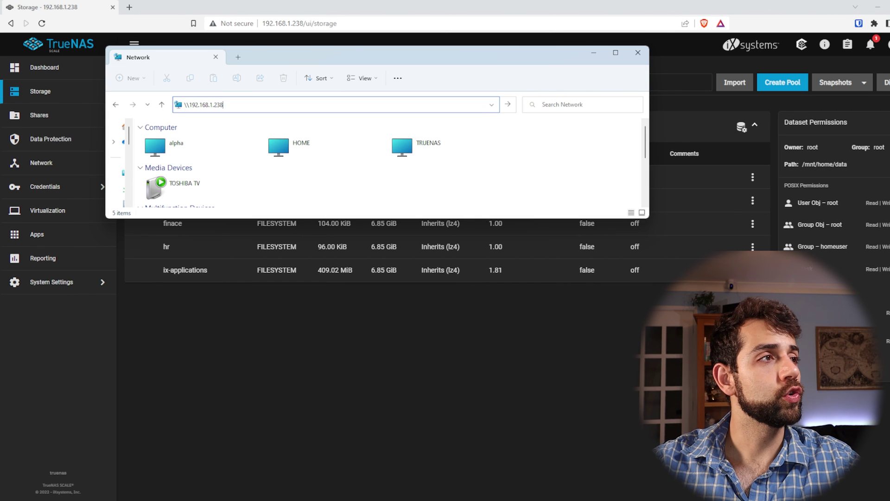
key("Return")
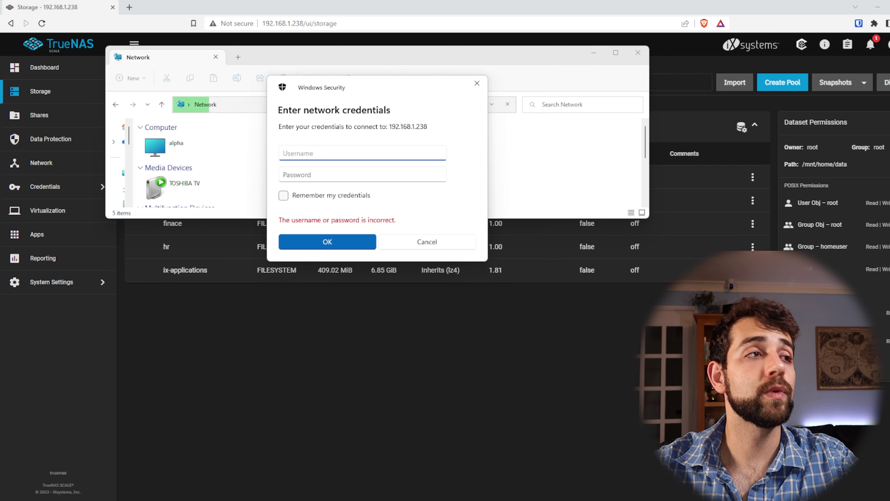
Step: Sign in to the server with user name hr and its password
type("hr")
key("Tab")
type("********")
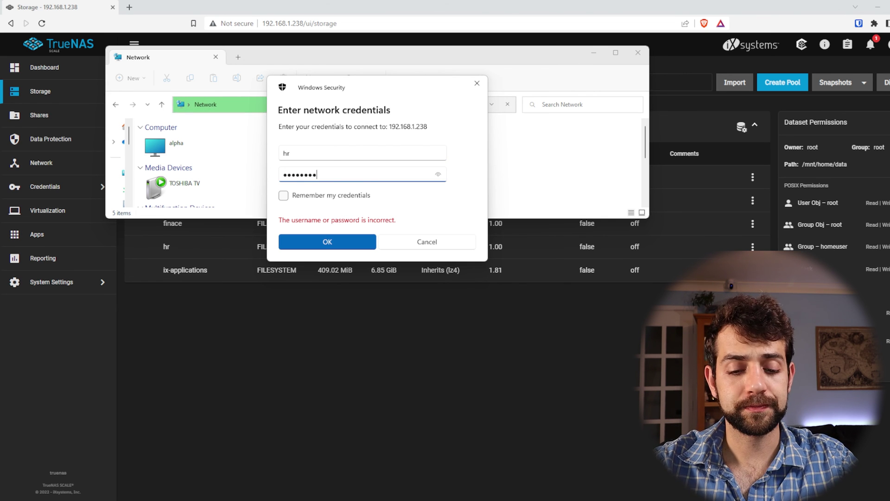
key("ctrl+a")
key("BackSpace")
type("****")
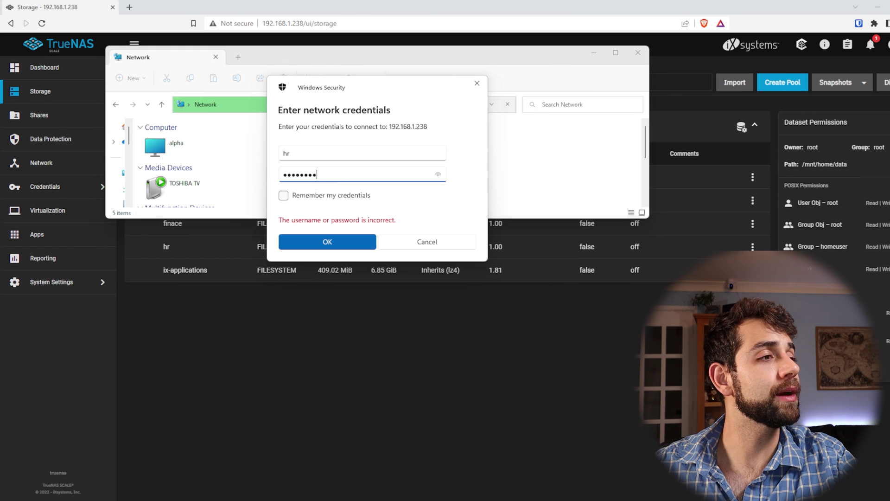
key("Return")
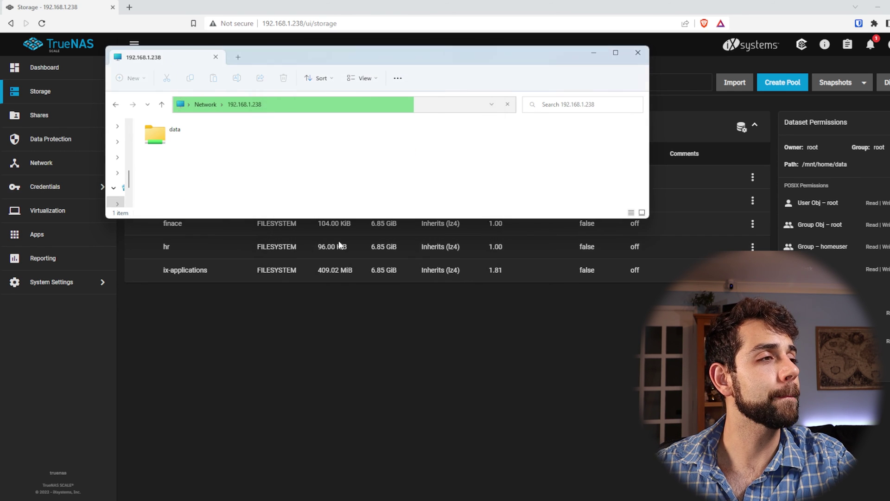
Step: Create a new folder inside the data share, then return to the TrueNAS browser
left_click(616, 53)
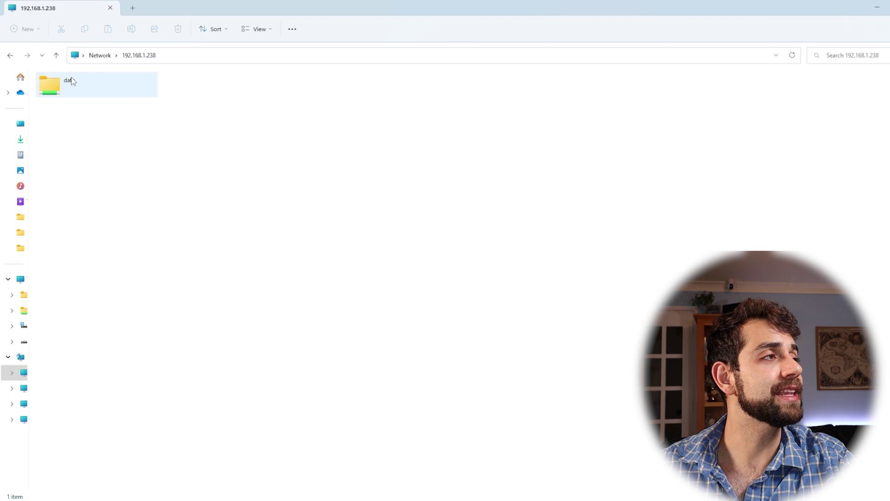
double_click(70, 85)
right_click(126, 187)
mouse_move(165, 263)
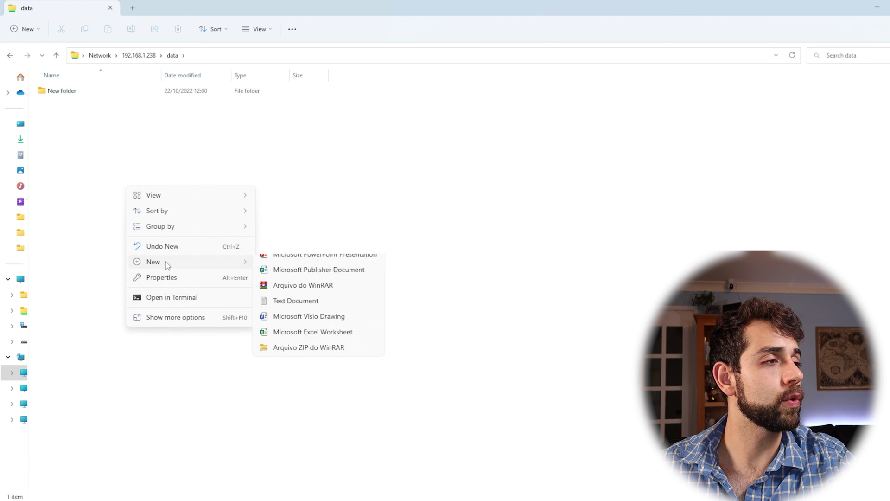
left_click(302, 263)
right_click(93, 157)
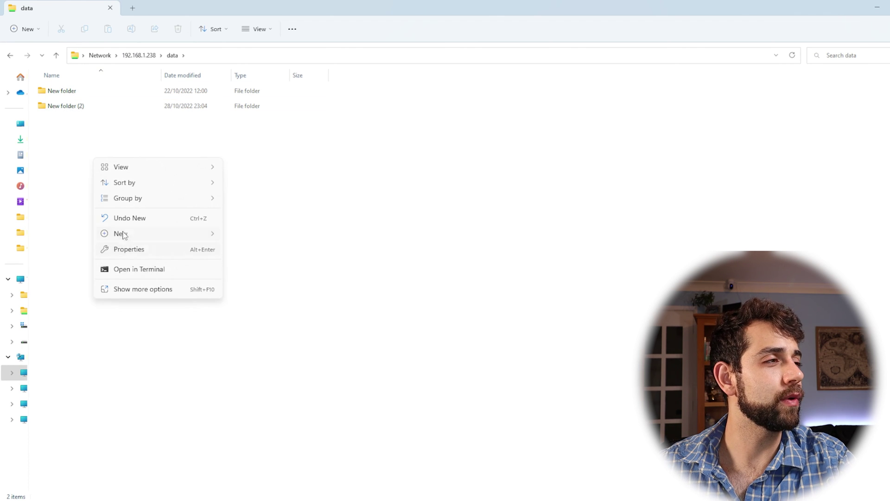
mouse_move(131, 237)
left_click(276, 254)
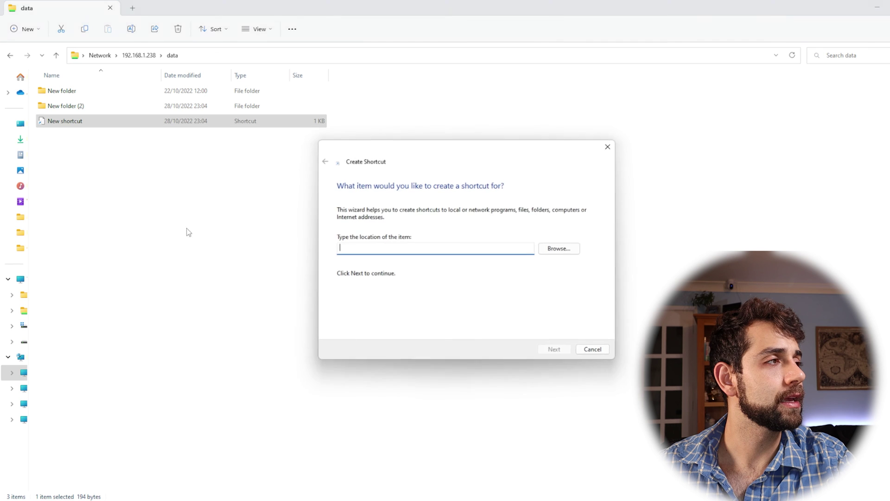
key("Escape")
left_click(138, 55)
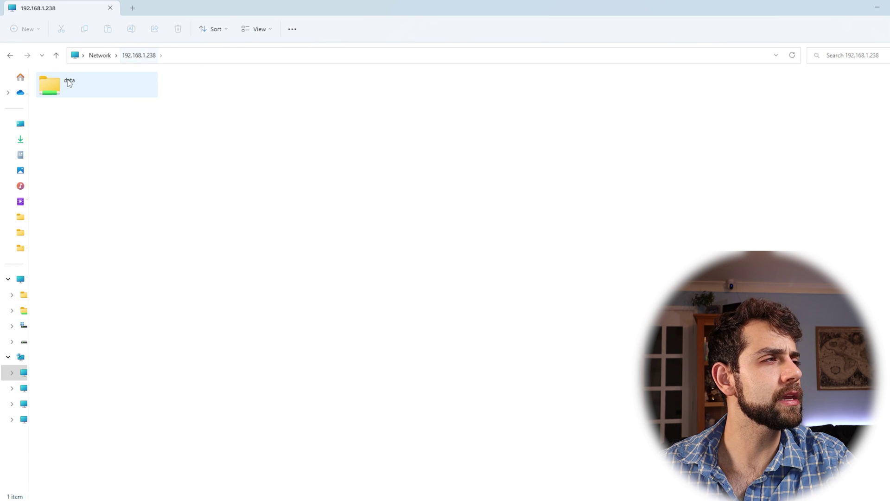
double_click(249, 1)
left_click(325, 84)
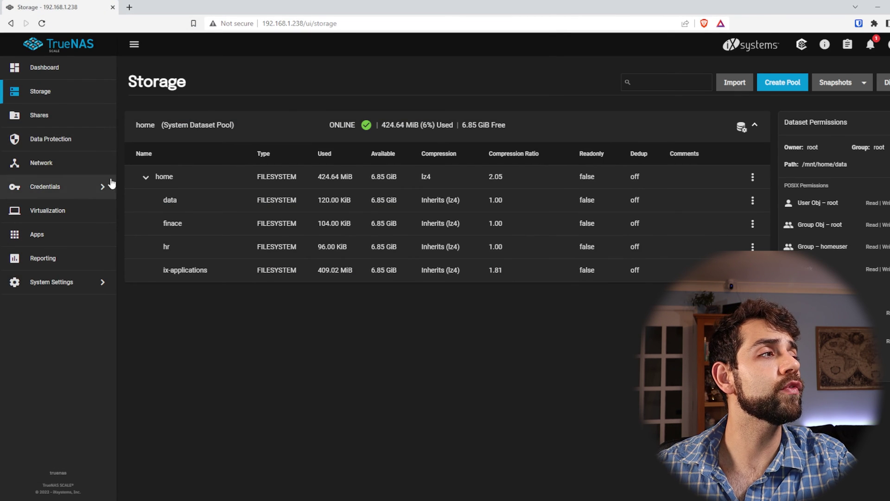
Step: Add an SMB share for /mnt/home/finace
left_click(53, 121)
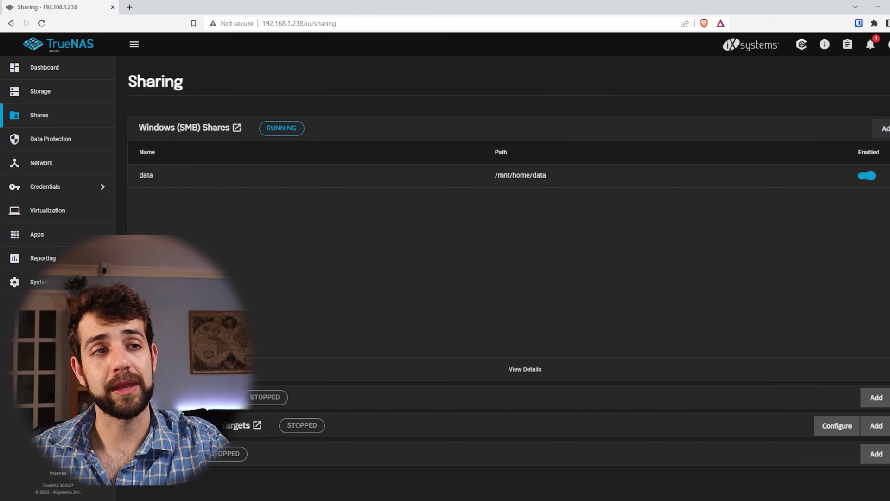
left_click(883, 128)
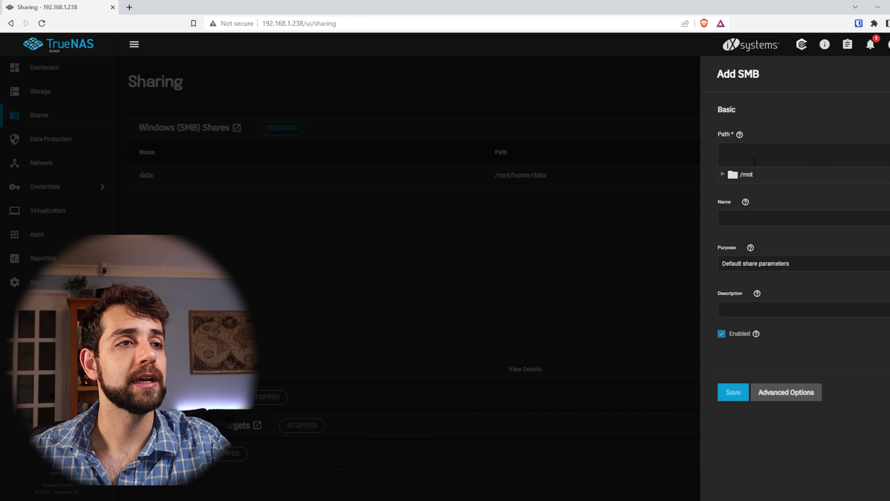
left_click(723, 175)
left_click(732, 189)
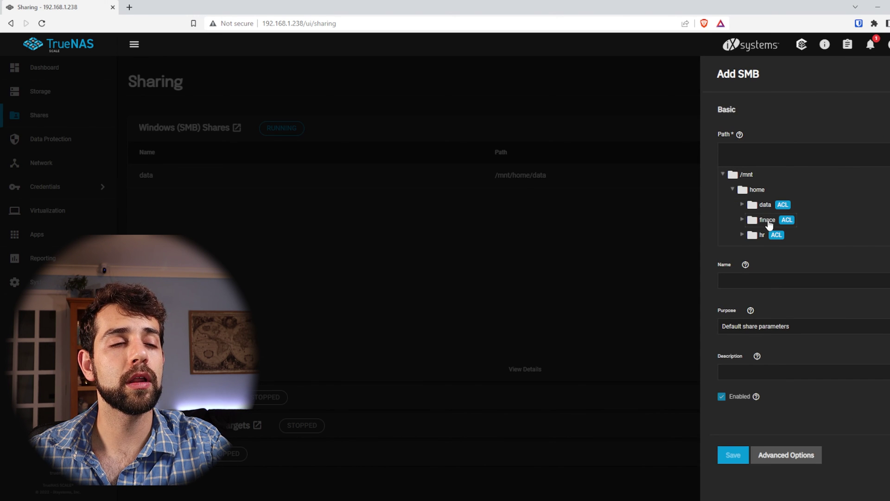
left_click(767, 220)
left_click(737, 455)
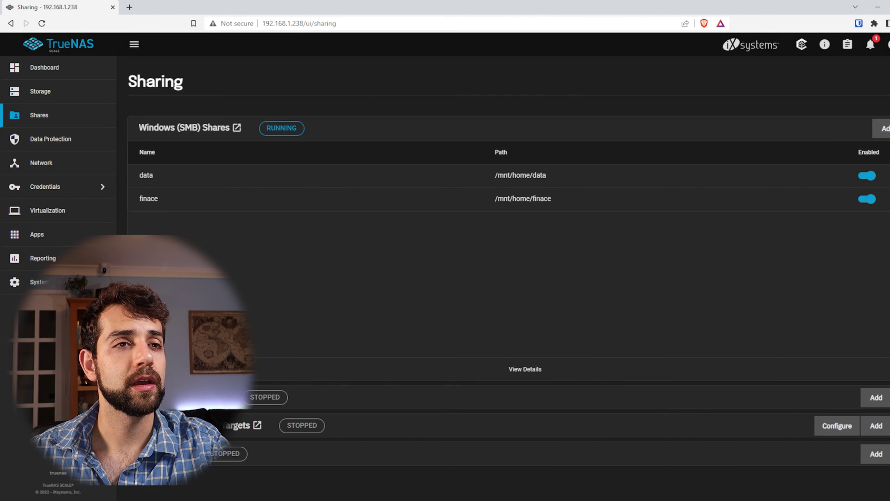
Step: Add an SMB share for /mnt/home/hr
left_click(883, 128)
left_click(722, 175)
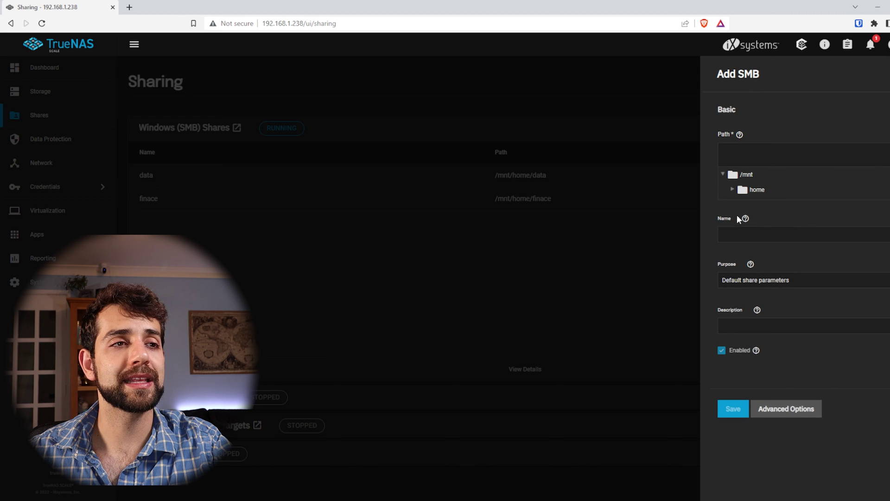
left_click(733, 189)
left_click(762, 235)
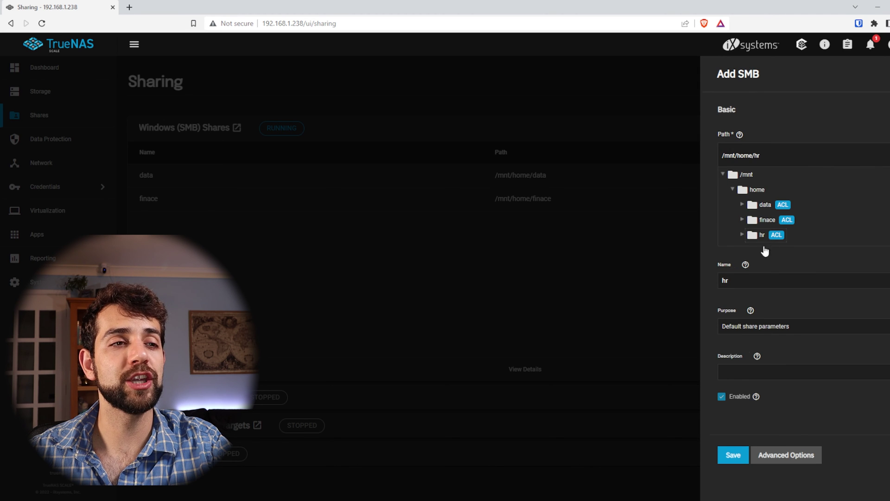
left_click(737, 463)
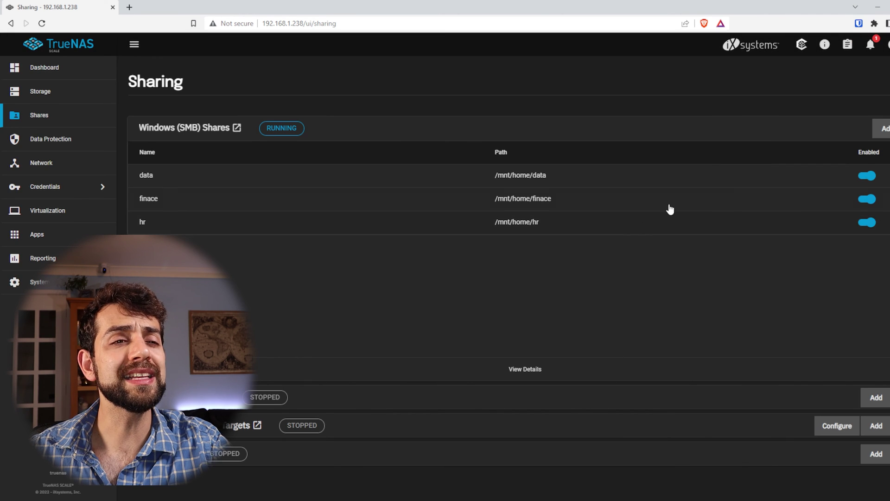
Step: Resave the data share with Purpose 'Default share parameters'
left_click(562, 182)
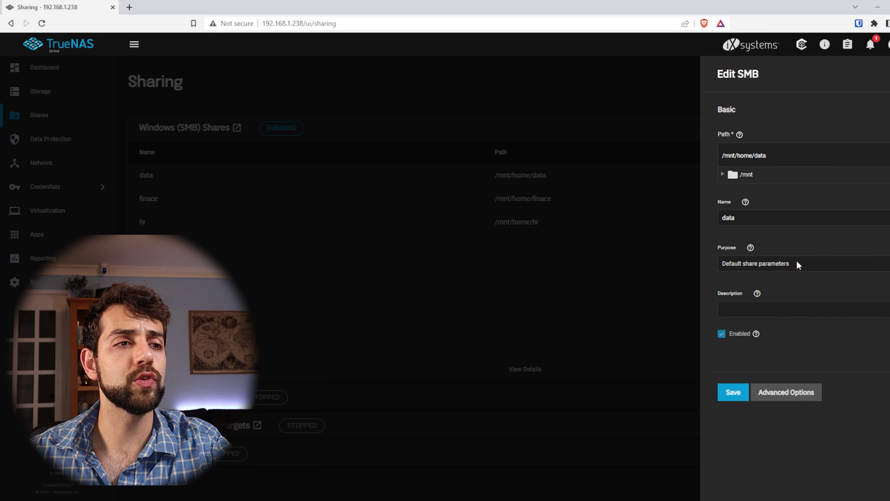
left_click(766, 269)
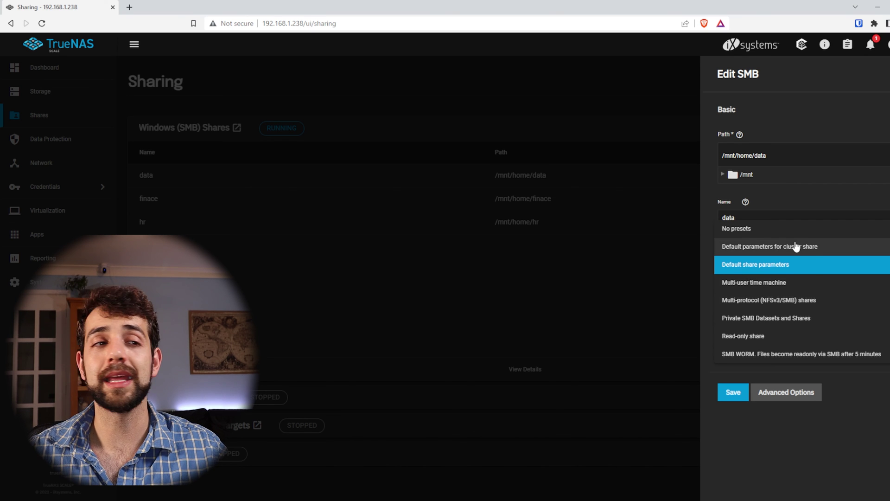
left_click(794, 273)
left_click(733, 396)
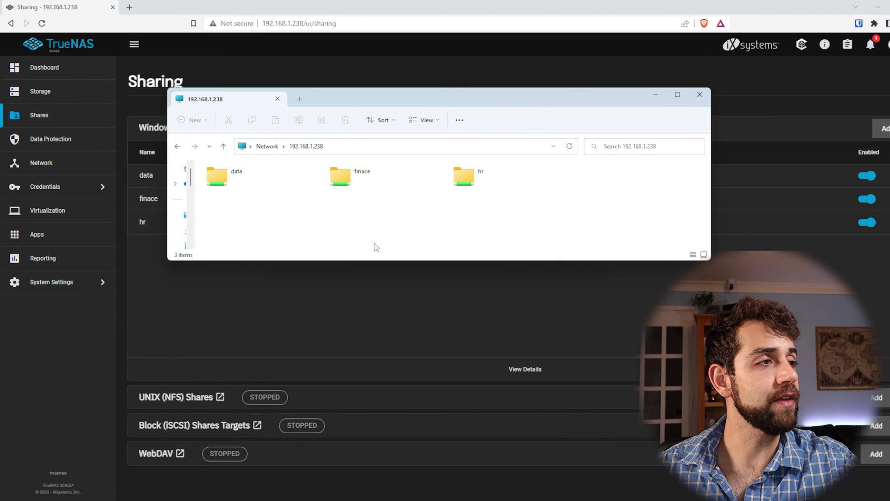
Step: Open the data share, then try finace and dismiss the access-denied error
double_click(236, 178)
key("alt+Left")
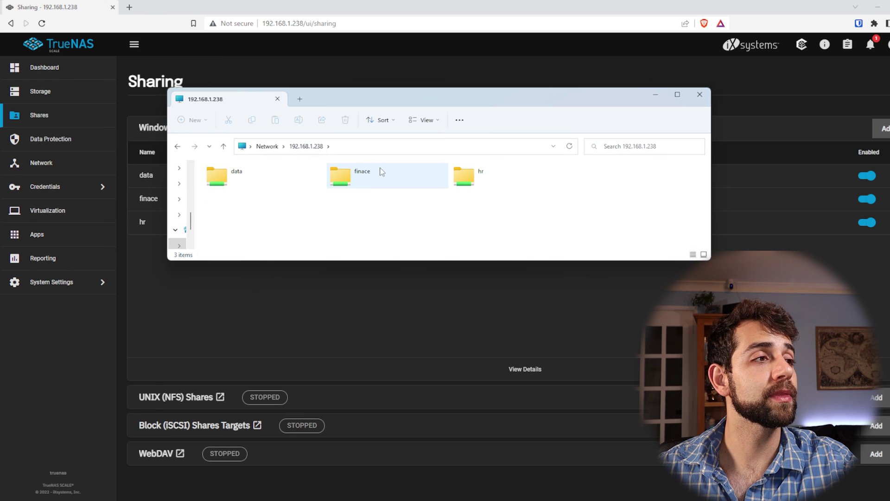
double_click(381, 172)
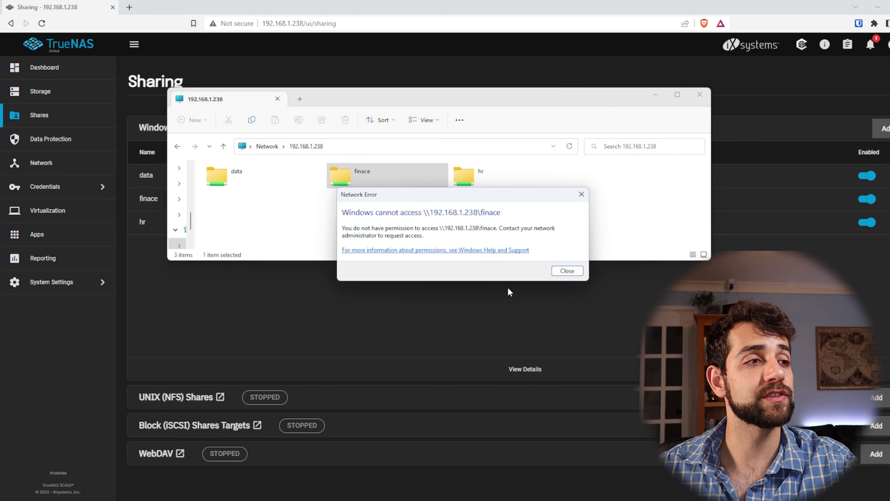
left_click(575, 274)
Step: Create a New folder inside the hr share
double_click(505, 179)
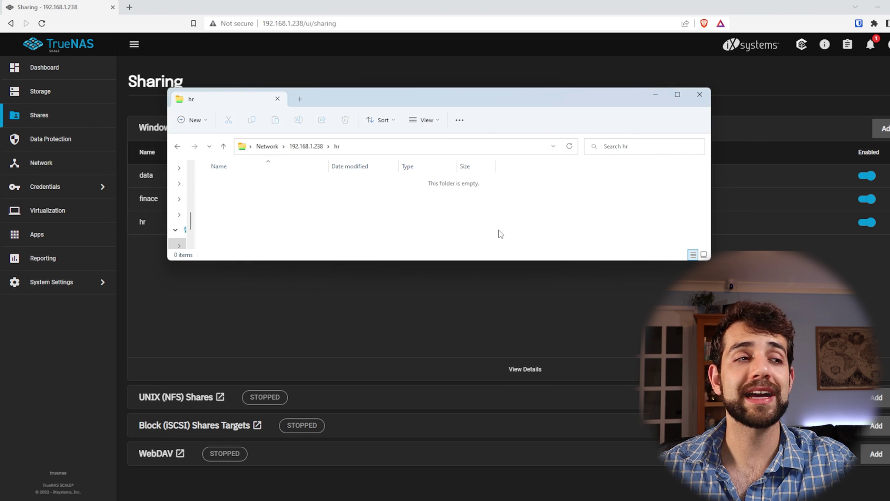
right_click(395, 218)
mouse_move(391, 298)
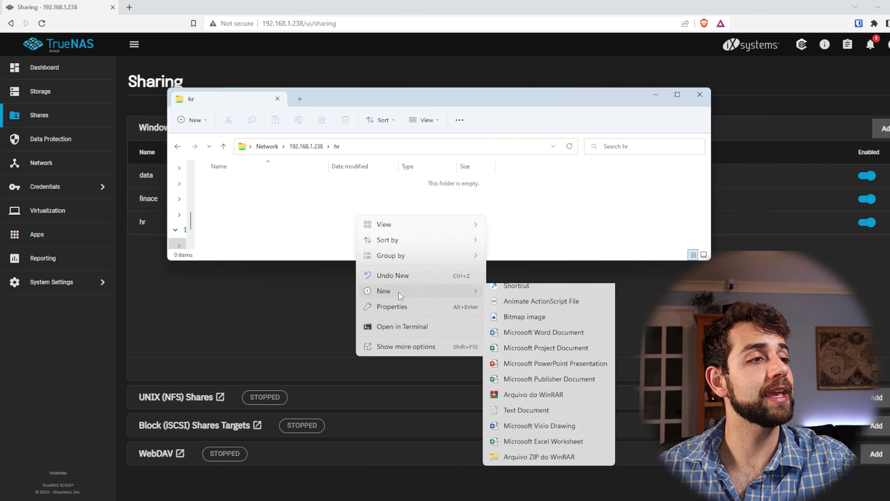
left_click(525, 296)
left_click(316, 239)
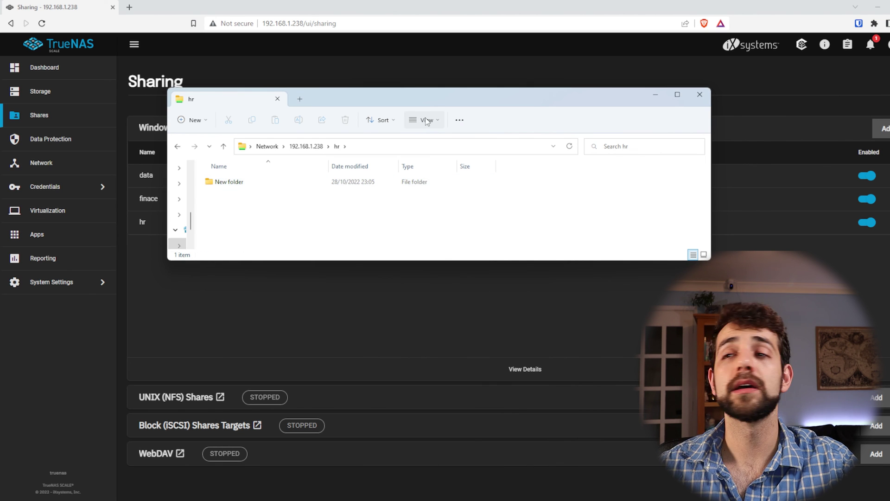
Step: Retry the finace share, dismiss the Network Error, and return to TrueNAS Storage
left_click(315, 146)
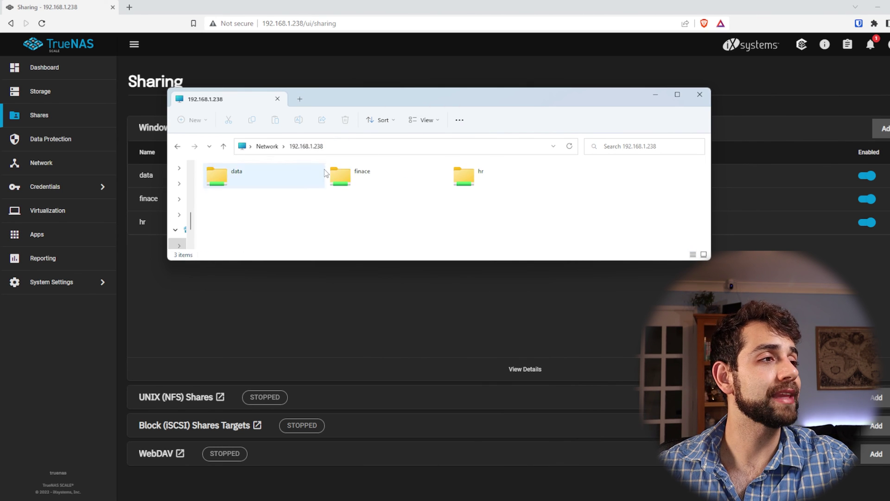
double_click(363, 178)
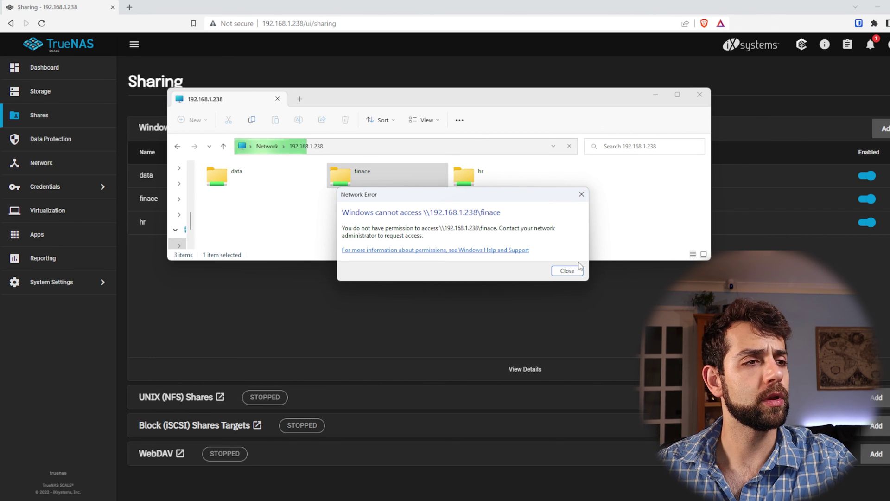
left_click(576, 270)
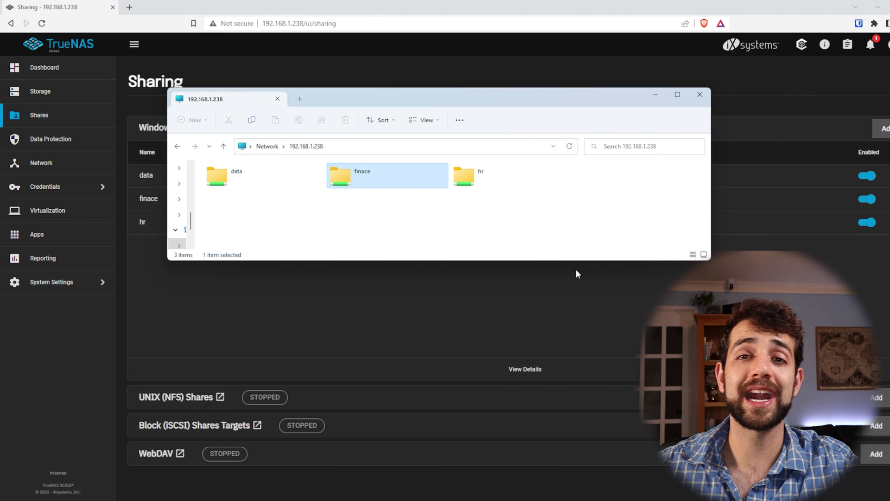
left_click(666, 301)
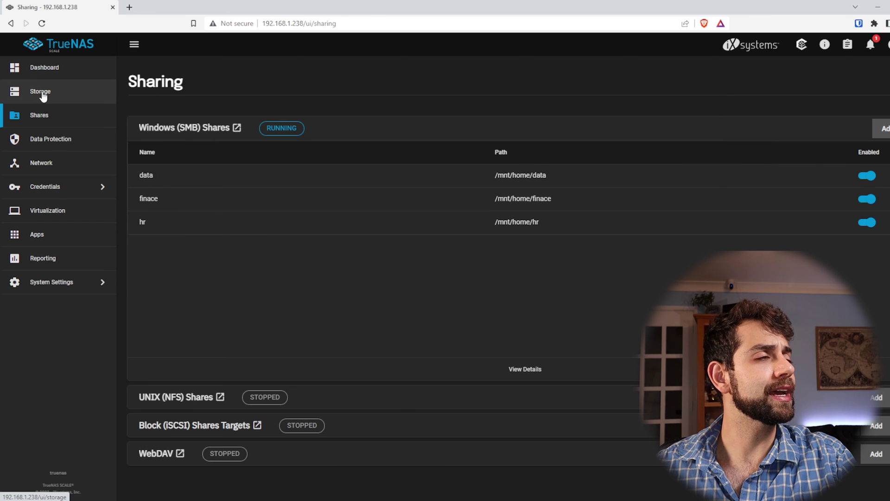
left_click(48, 92)
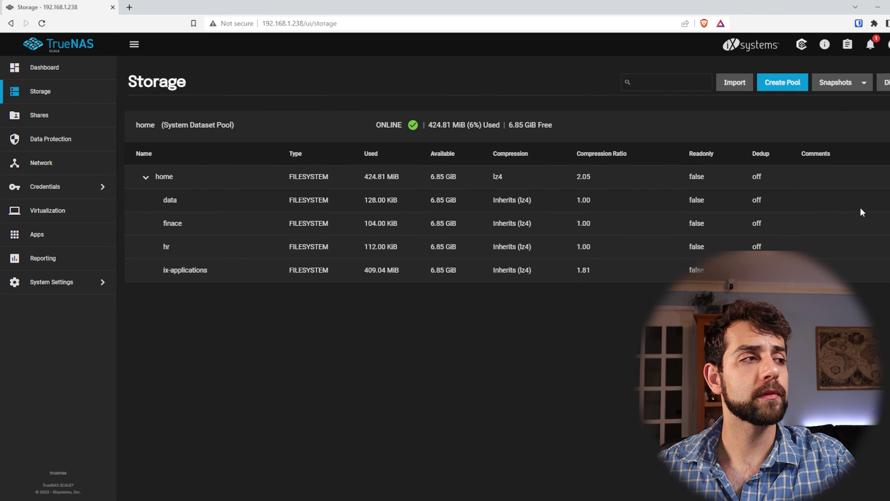
Step: Open the ACL editor for the finace dataset
left_click(881, 223)
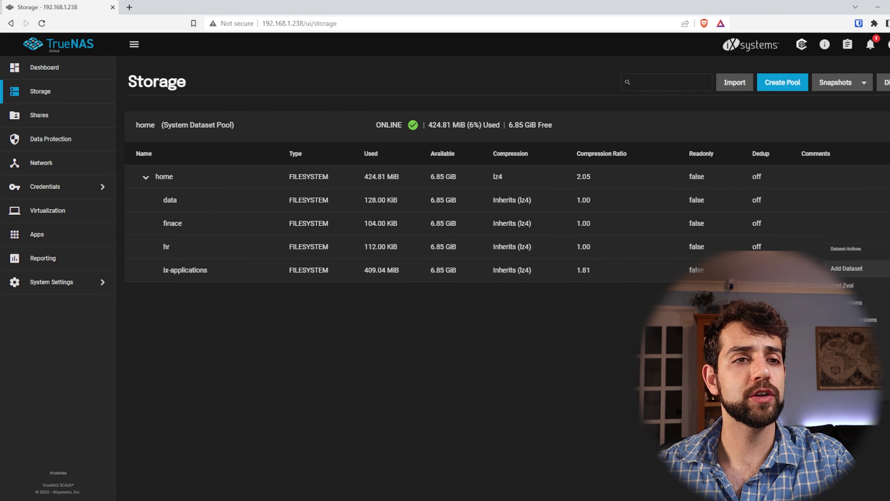
left_click(862, 321)
left_click(872, 390)
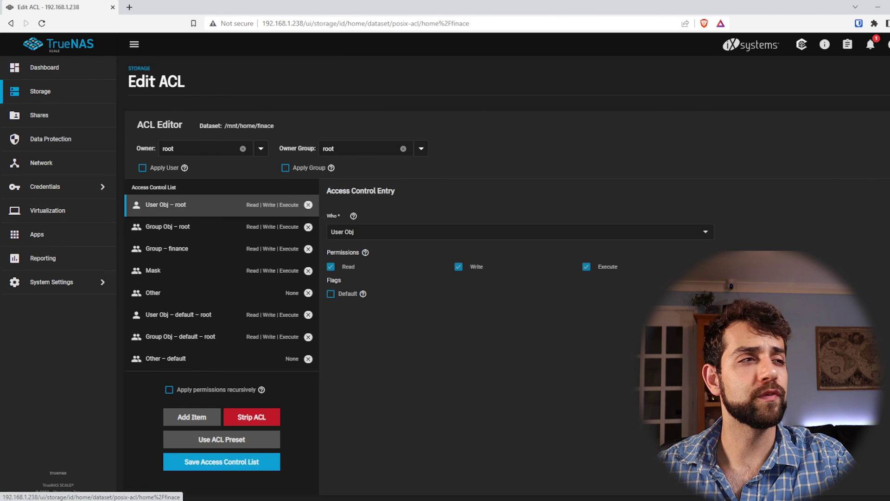
Step: Add a User entry for hr with Read, Write and Execute and save the ACL
left_click(192, 417)
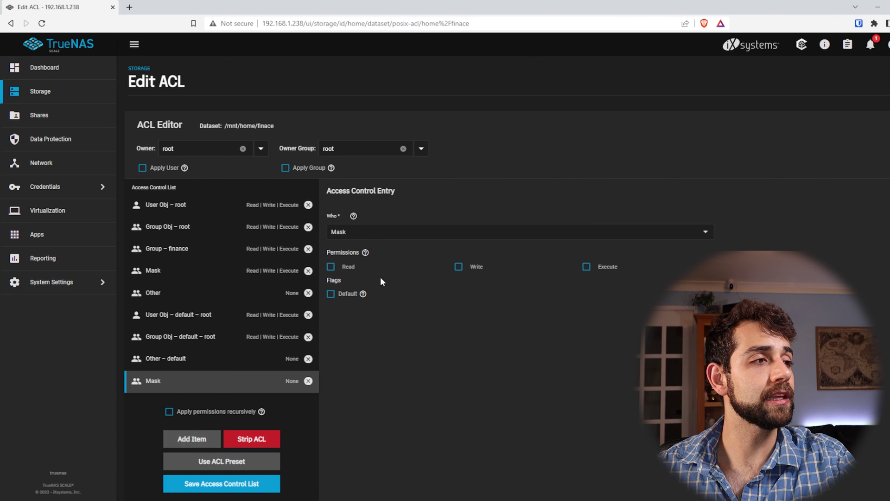
left_click(570, 237)
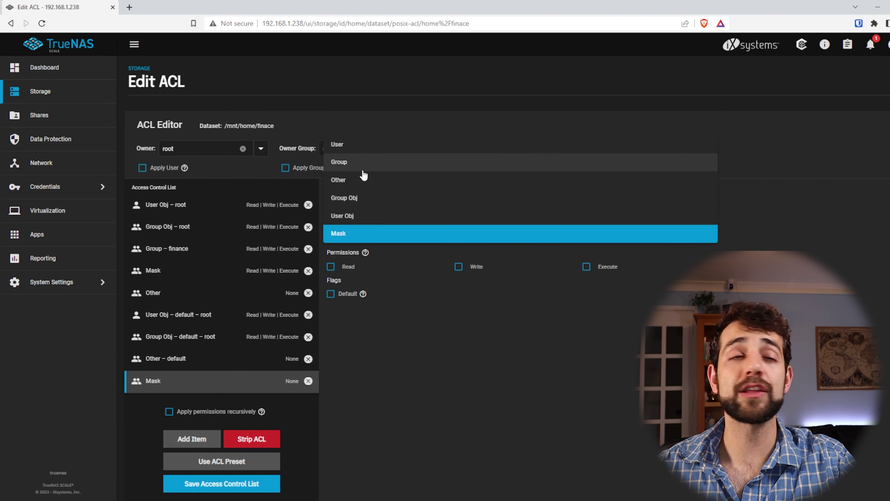
left_click(363, 145)
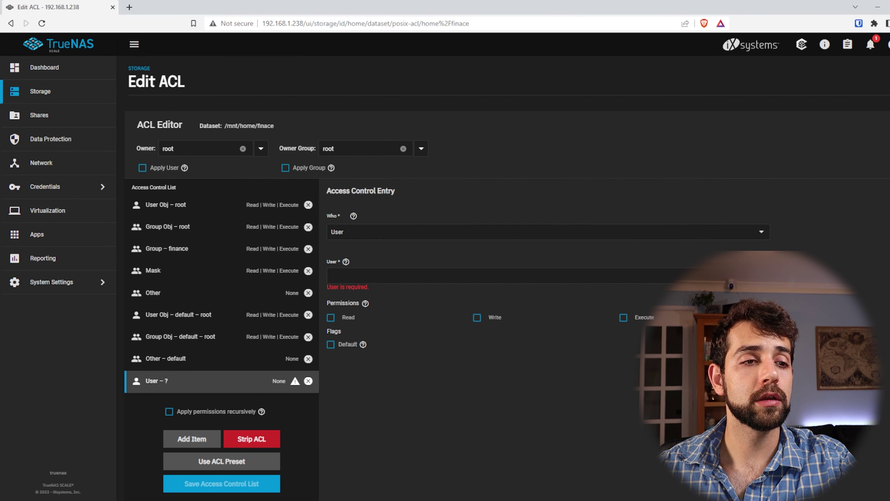
type("hr")
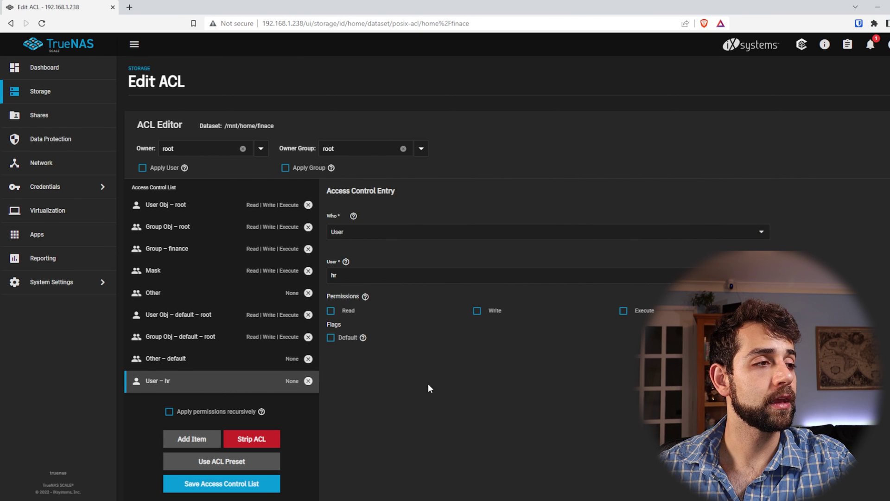
left_click(349, 311)
left_click(475, 311)
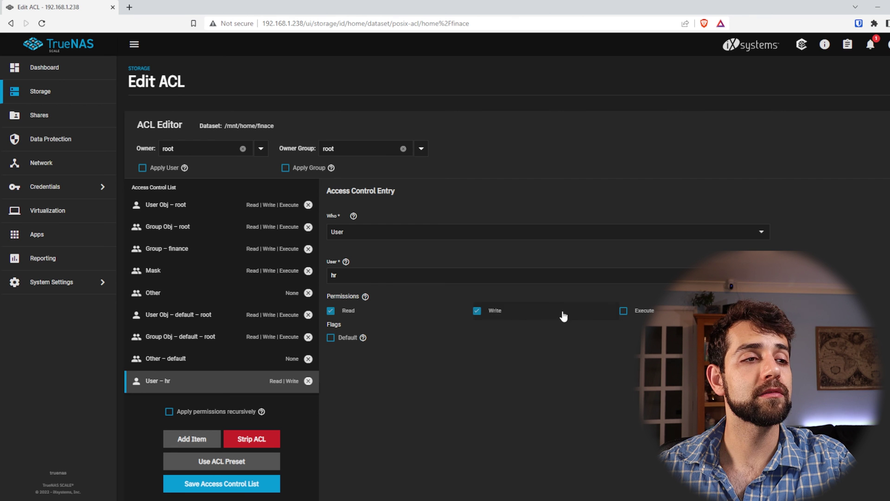
left_click(633, 313)
left_click(239, 485)
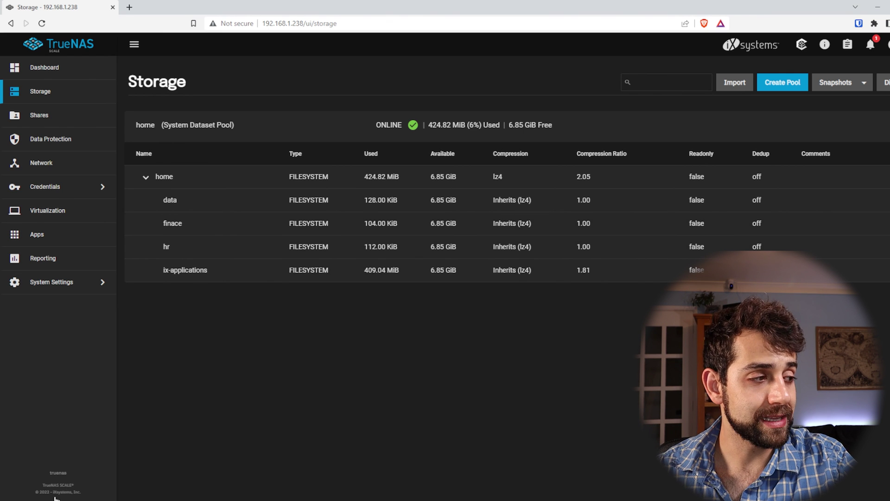
Step: Open the finace share in File Explorer and create a folder with the default name 'New folder'
key("alt+Tab")
double_click(369, 163)
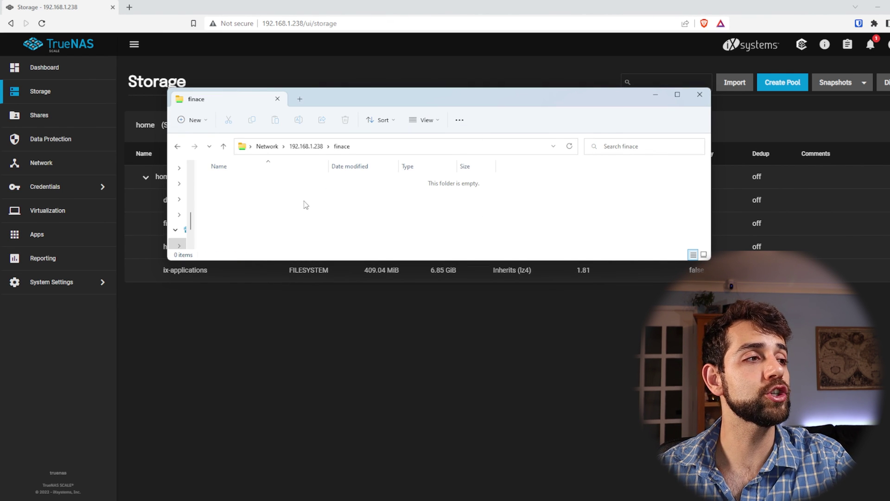
right_click(305, 205)
mouse_move(327, 275)
left_click(491, 278)
left_click(297, 220)
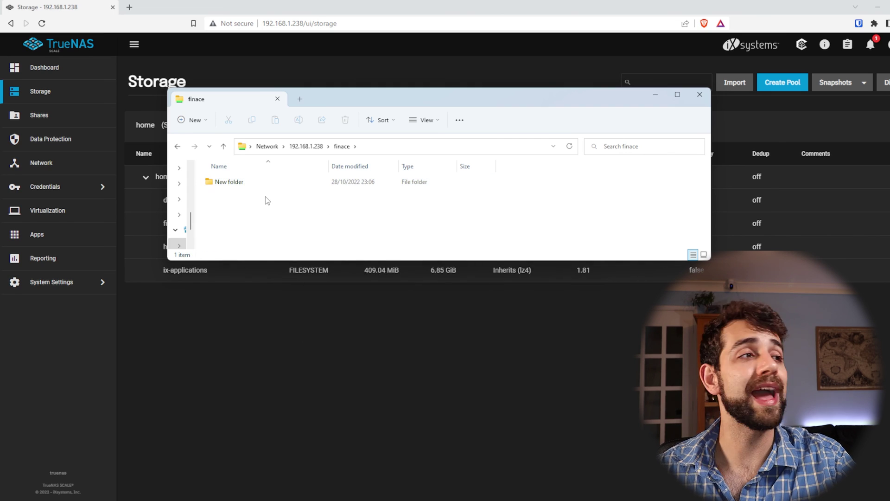